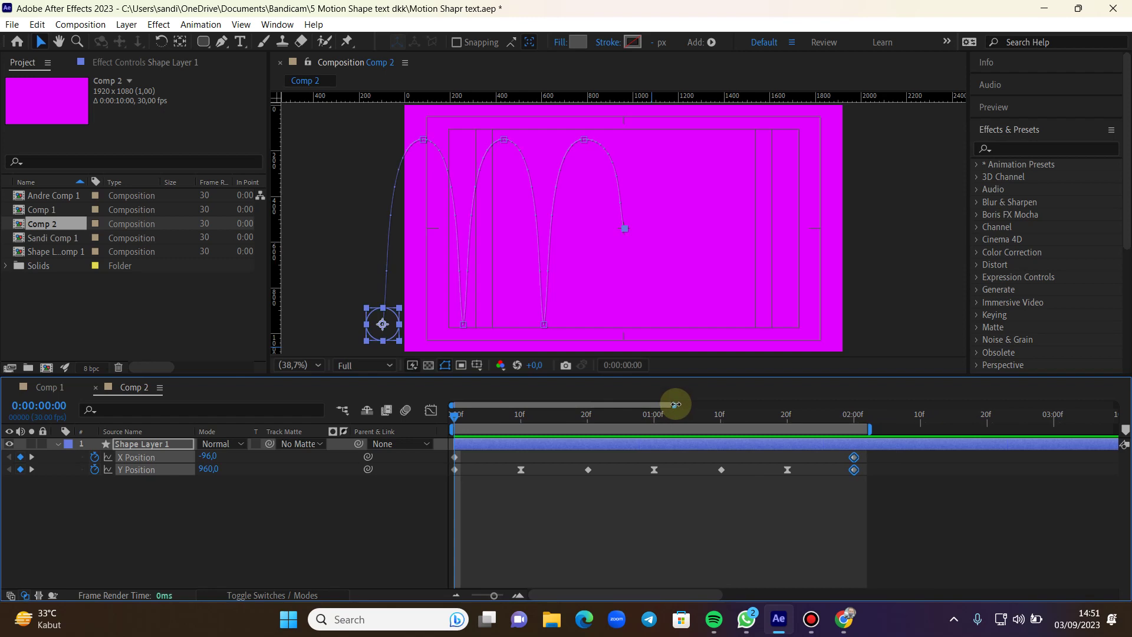
Start keyframing the Roundness of Rectangle Path 1 on Shape Layer 1 at 0:00:02:00.
left_click_drag(719, 415, 915, 427)
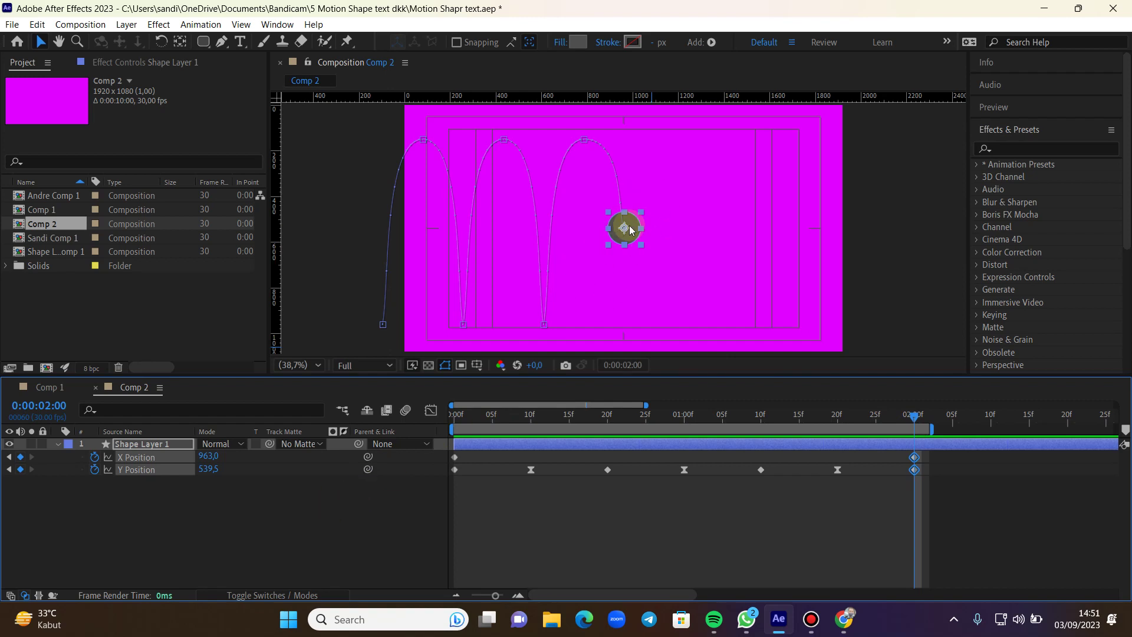
left_click(343, 470)
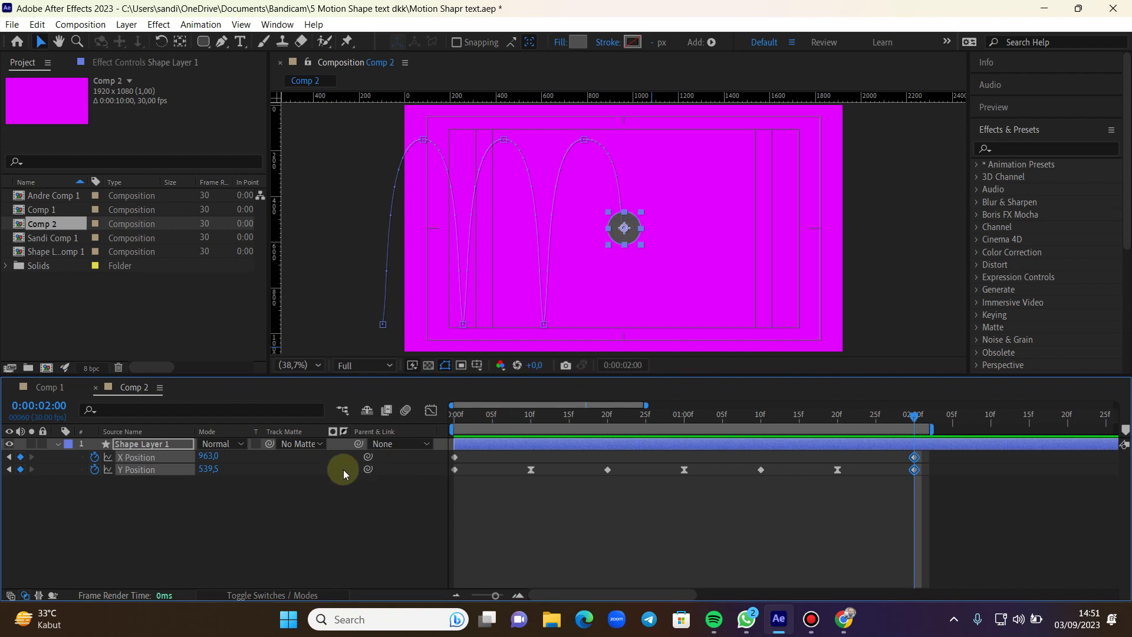
left_click(270, 514)
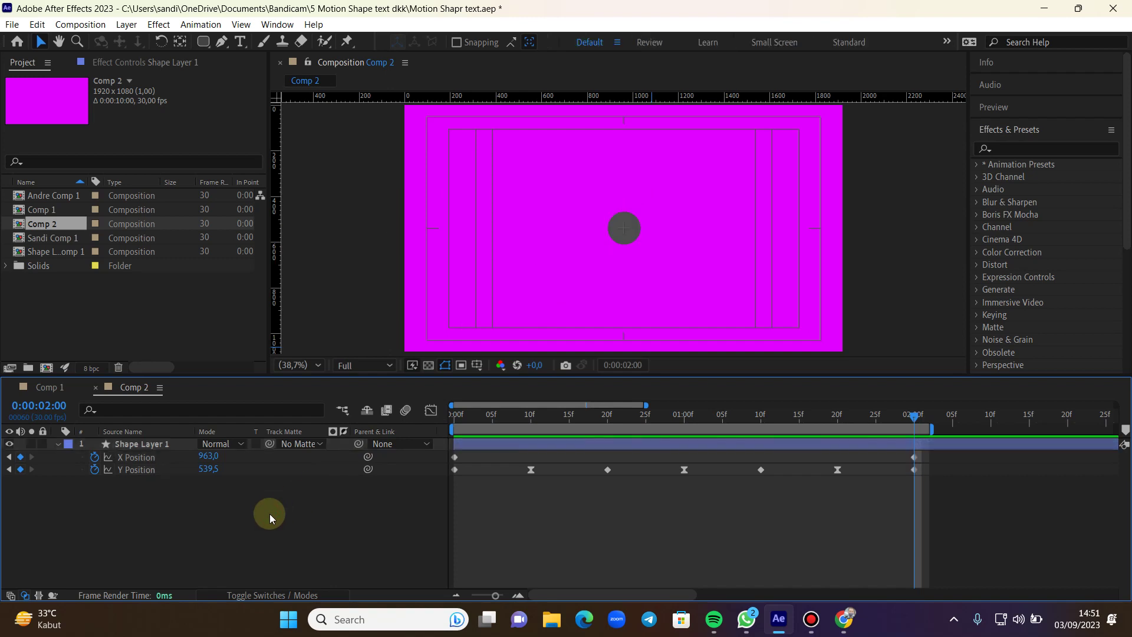
left_click(148, 447)
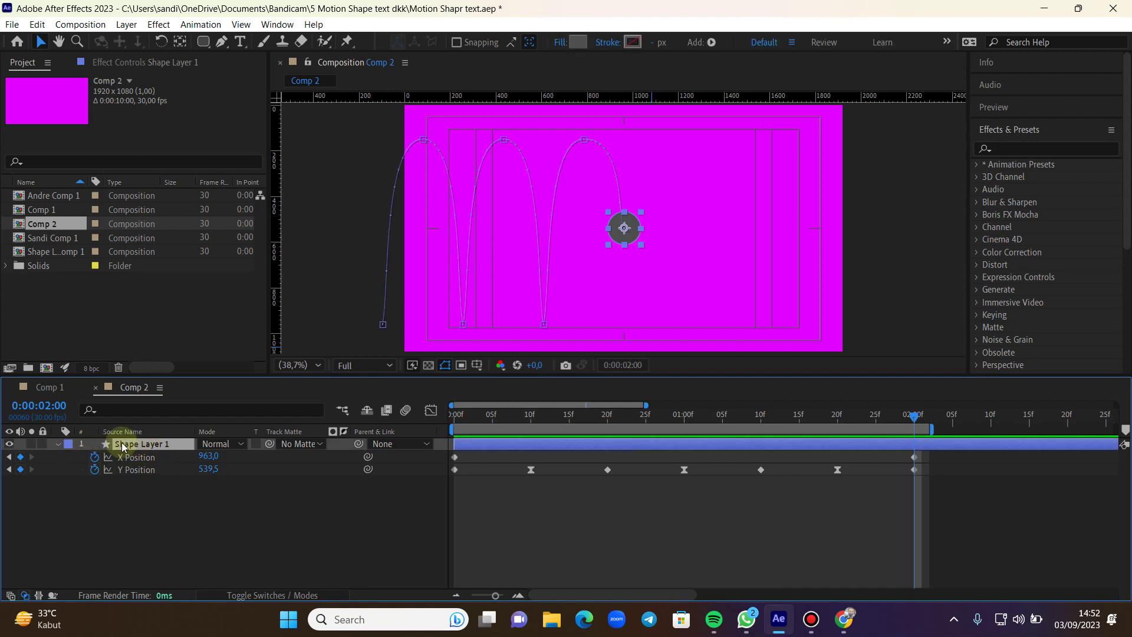
left_click(58, 444)
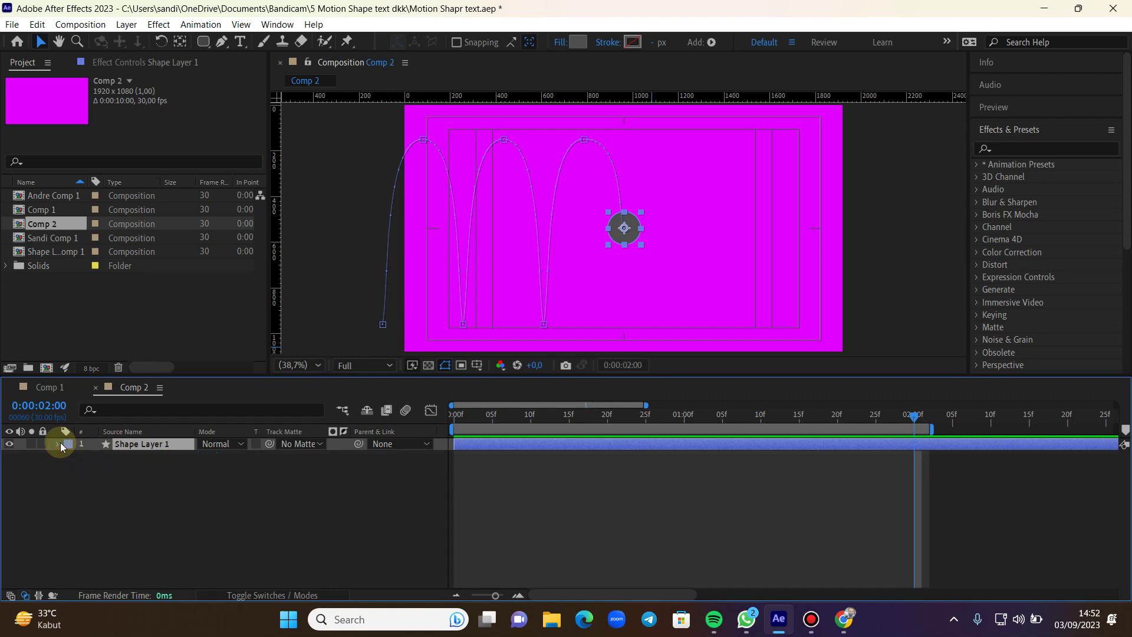
left_click(58, 445)
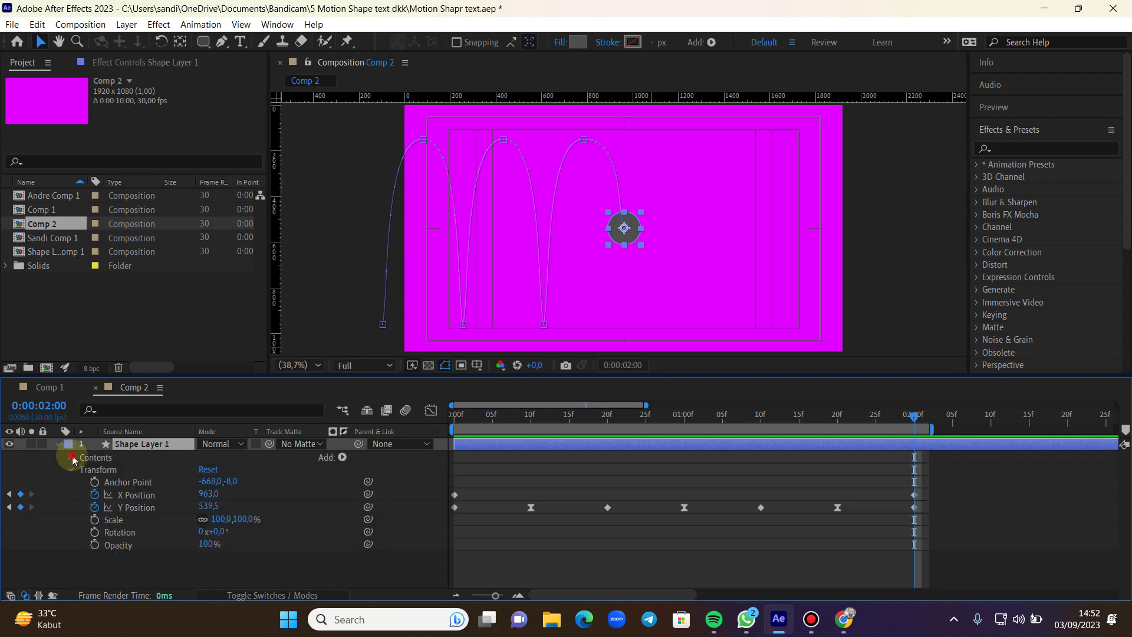
left_click(71, 458)
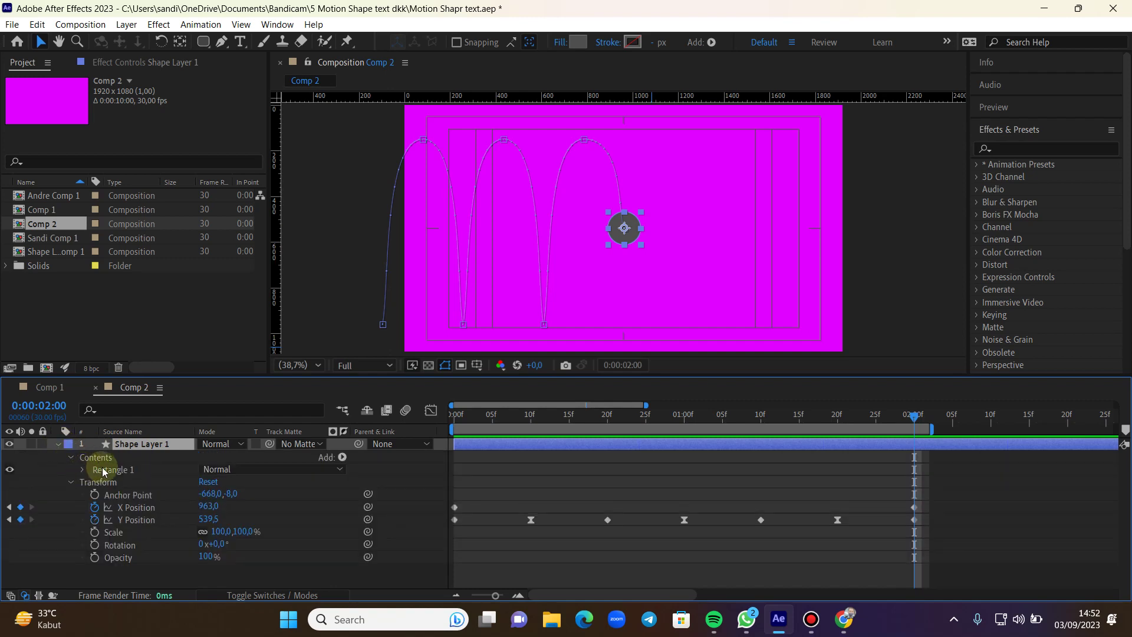
left_click(83, 470)
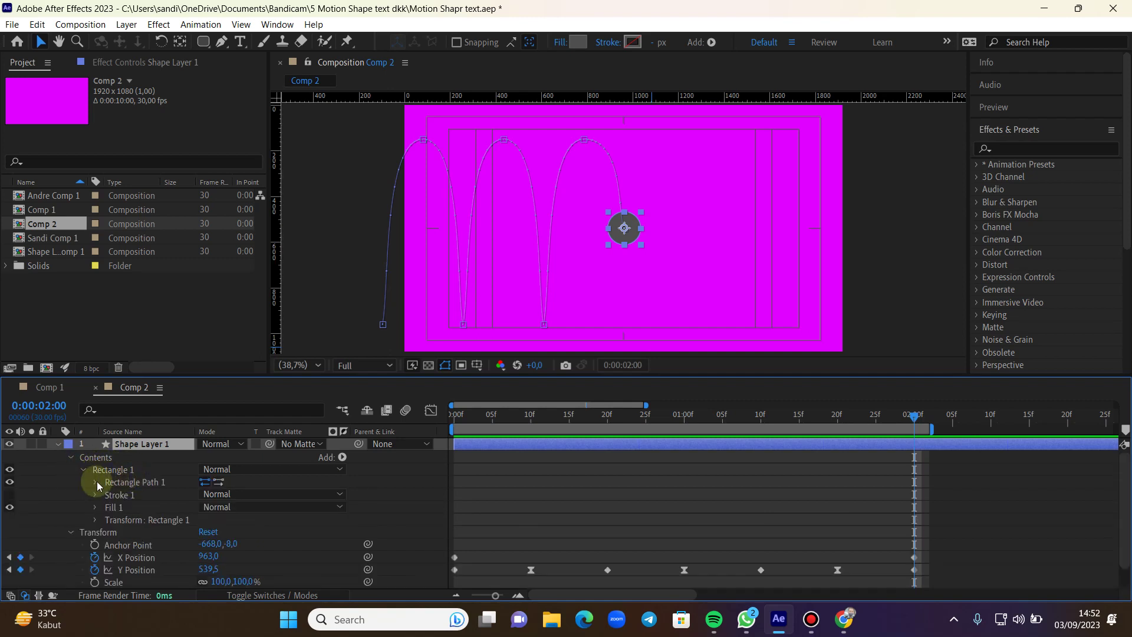
left_click(95, 483)
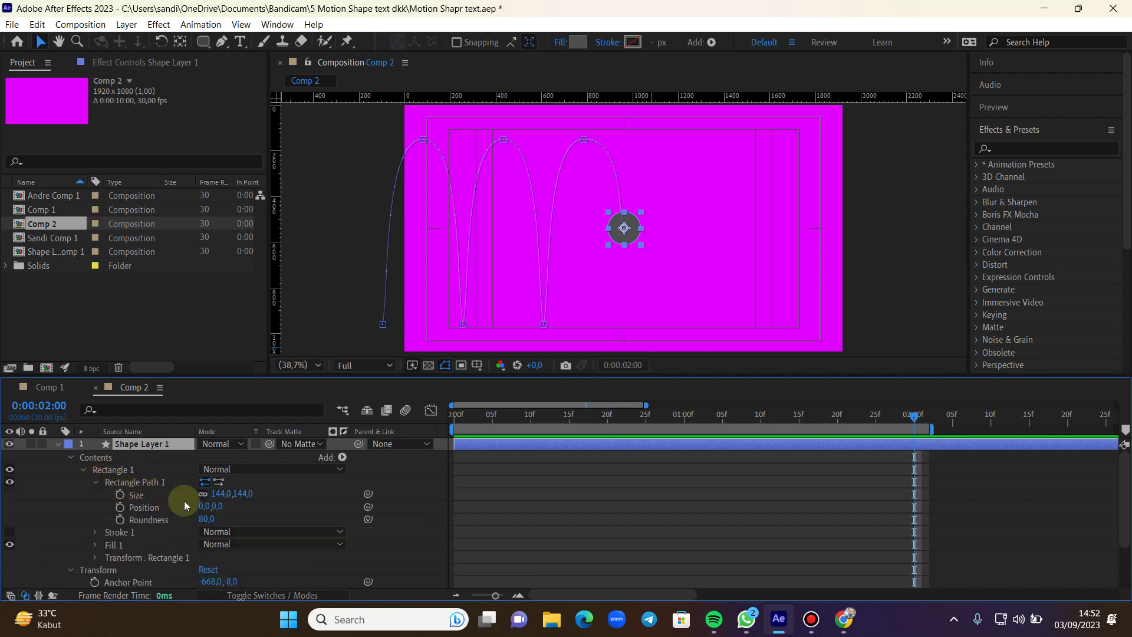
left_click(121, 519)
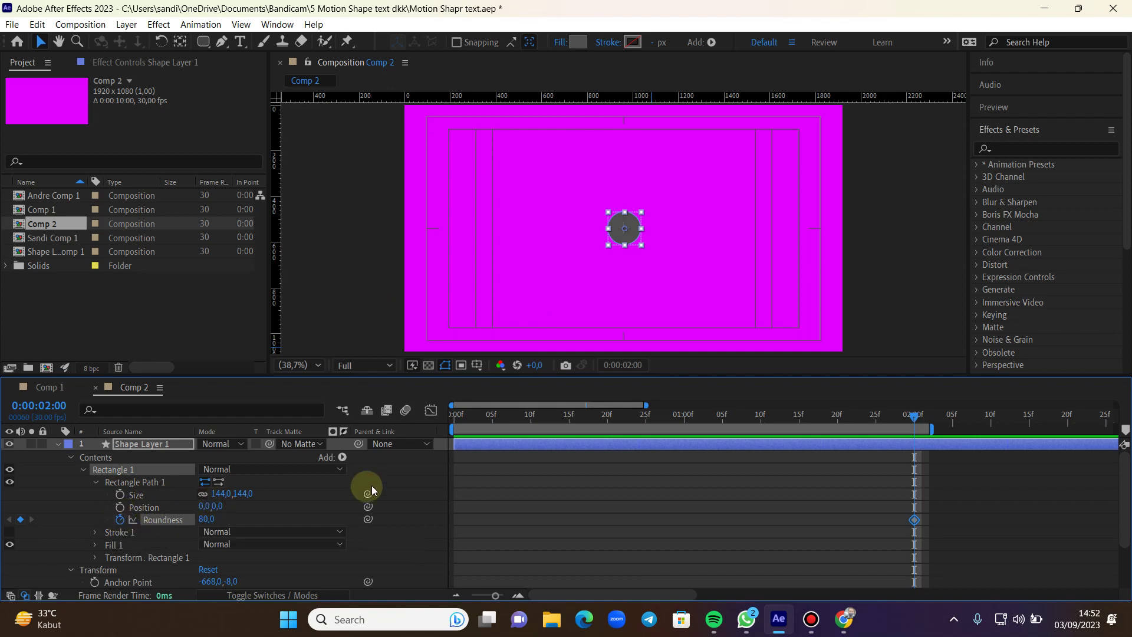
left_click_drag(935, 428, 1006, 424)
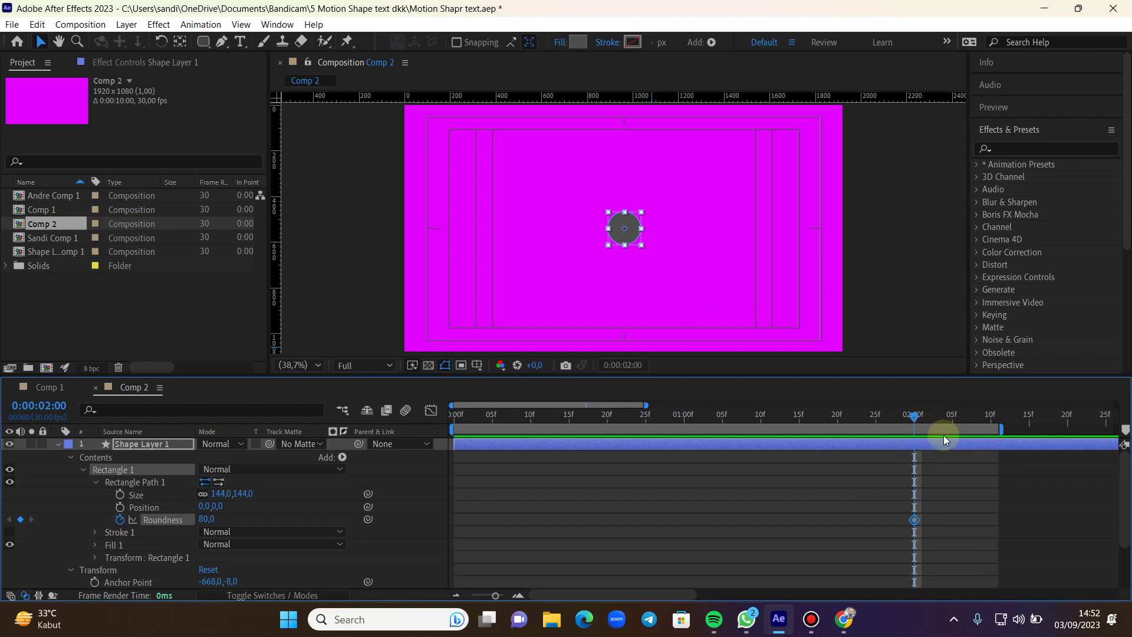
left_click(623, 367)
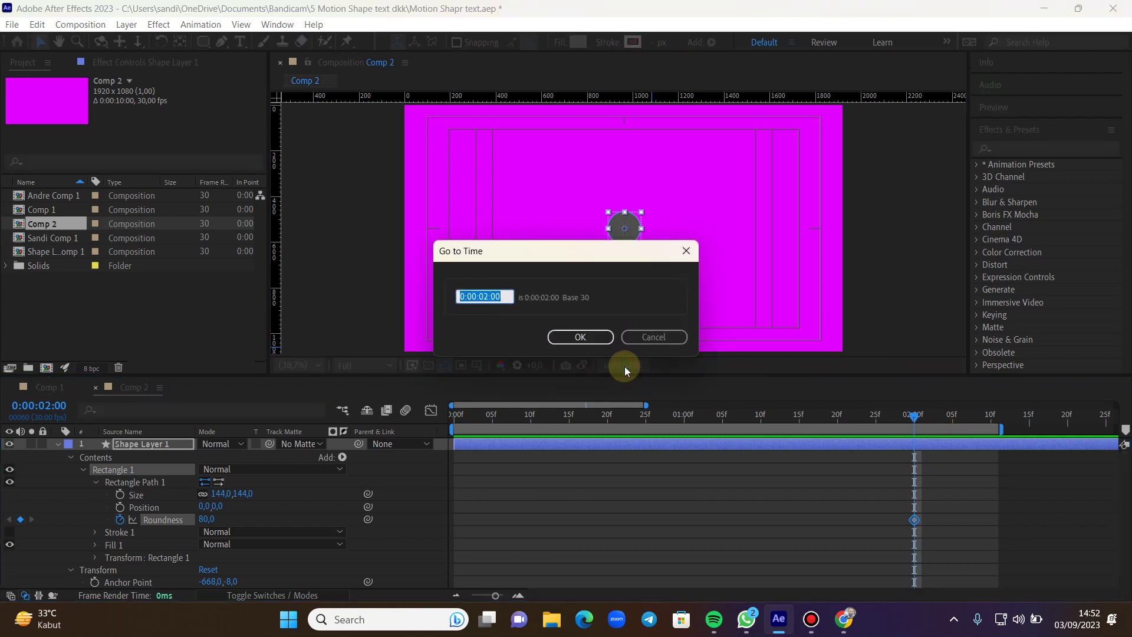
type("+2000")
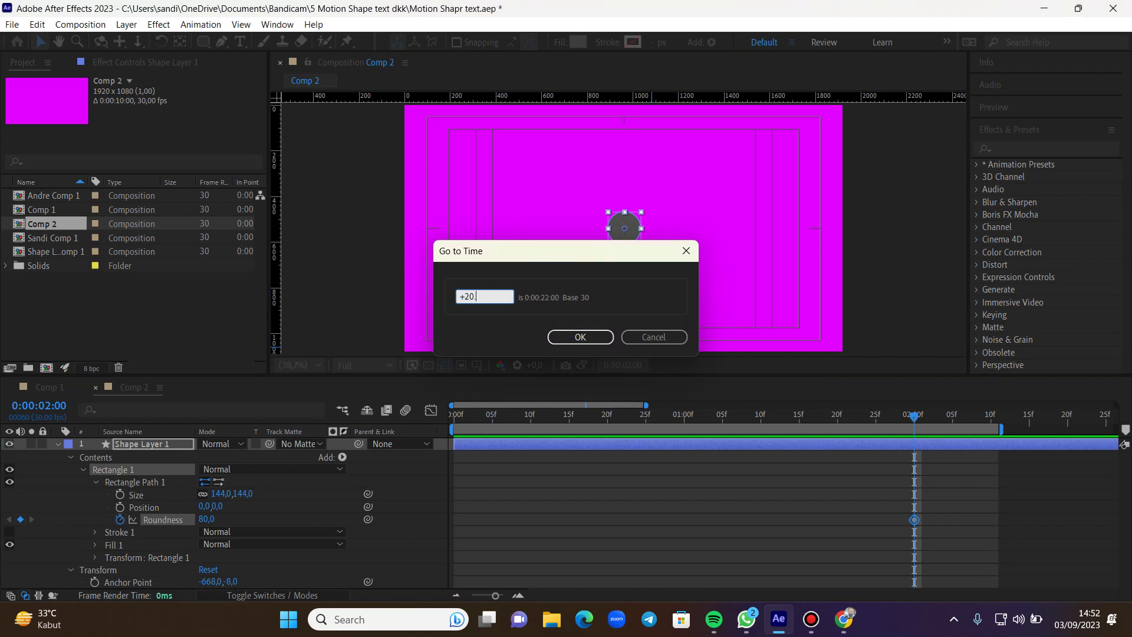
key("Return")
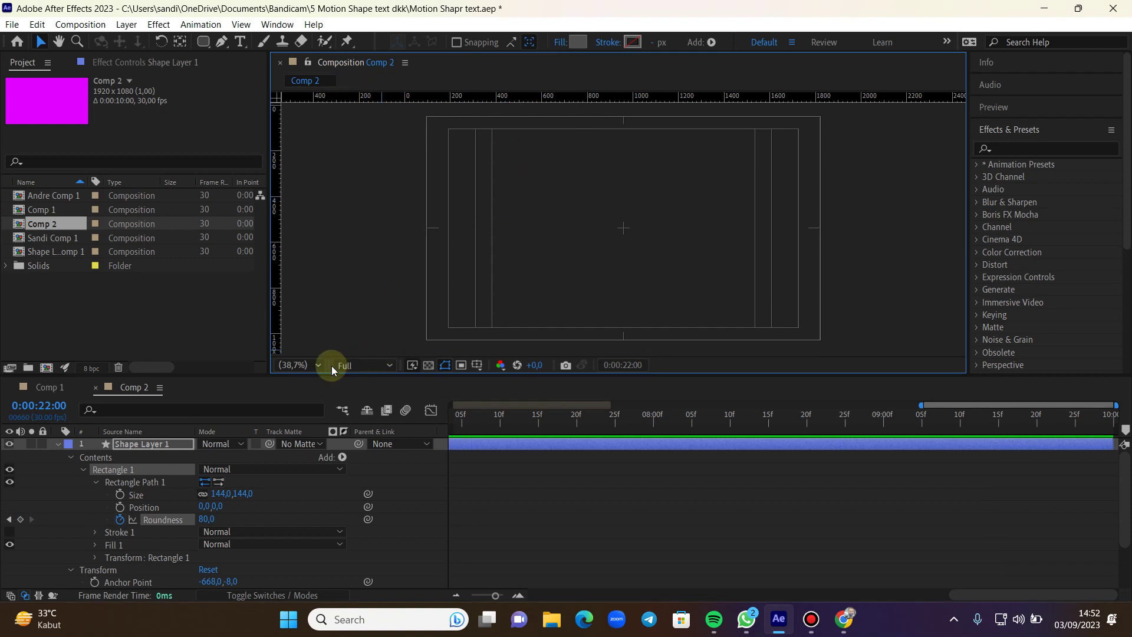
left_click(307, 361)
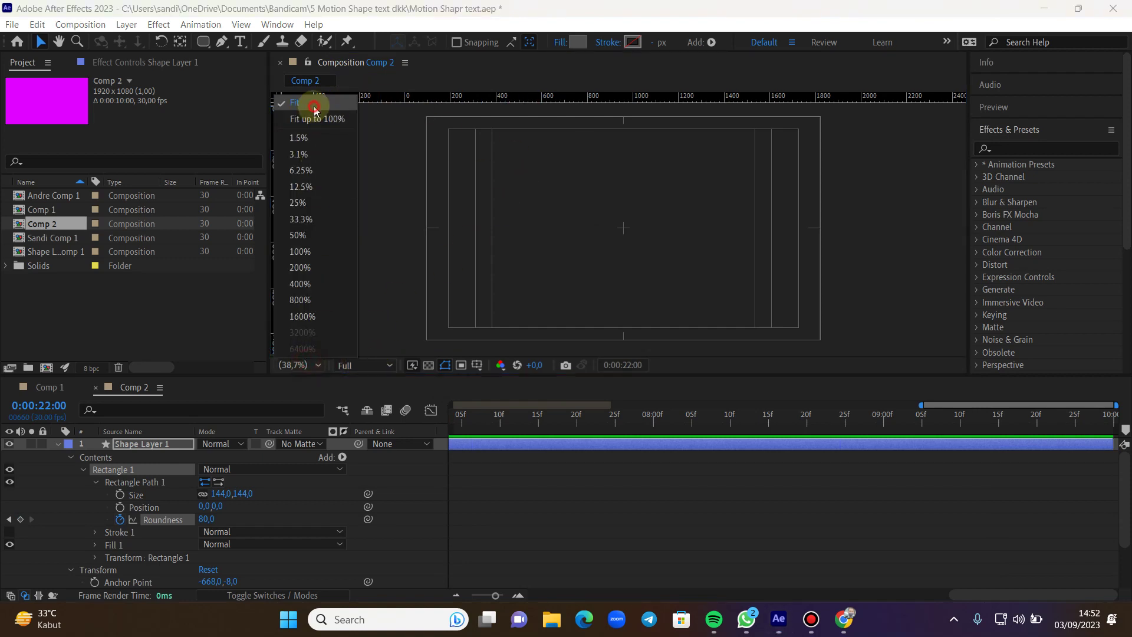
left_click(315, 112)
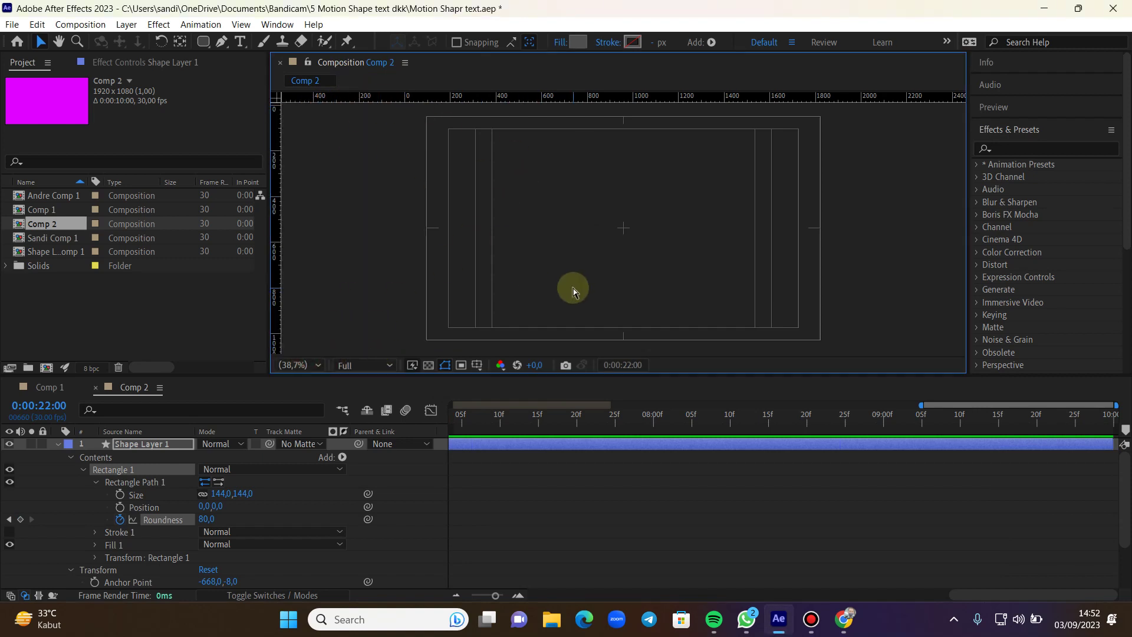
key("j")
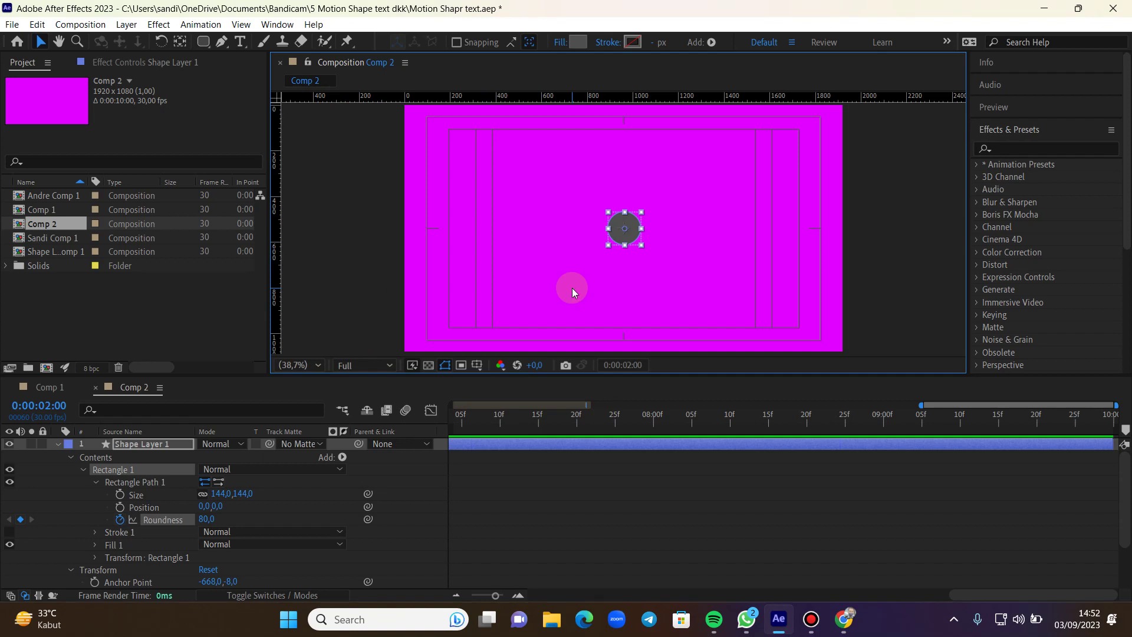
Advance the current time by 20 frames to 0:00:02:20 and extend the work area end to about 0:00:03:27.
left_click(626, 365)
type("+20")
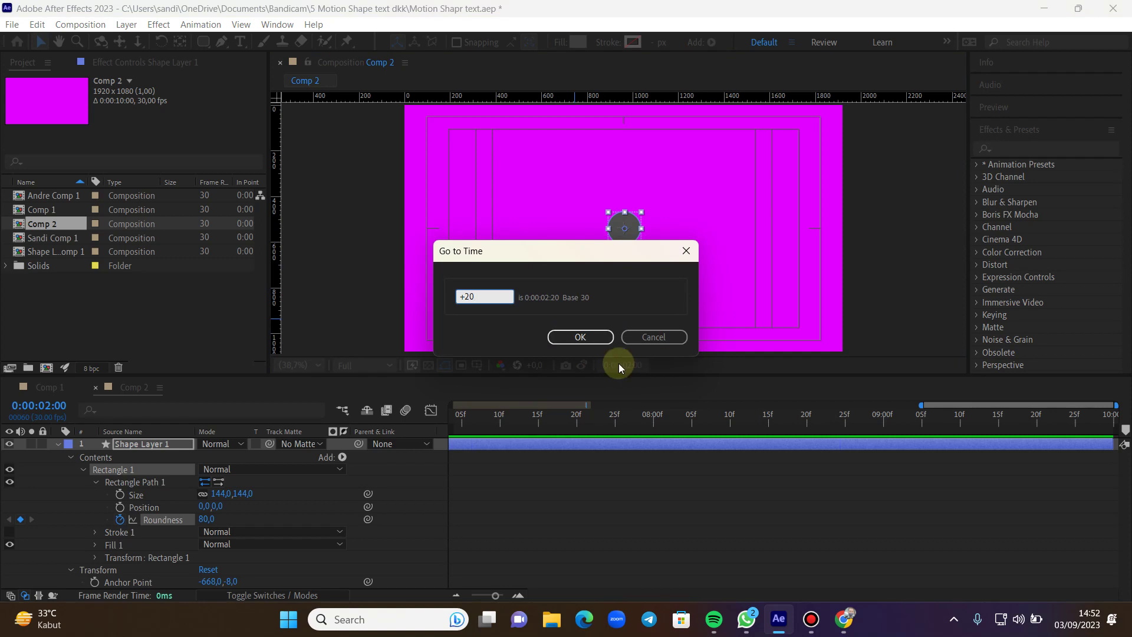
left_click(554, 337)
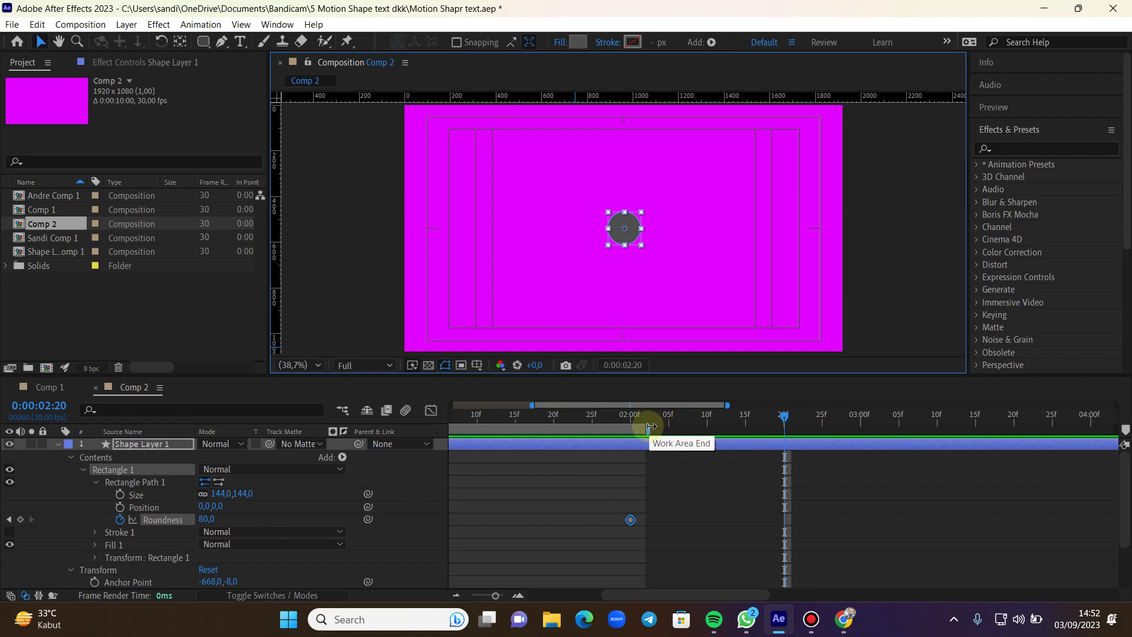
left_click_drag(650, 427, 1071, 423)
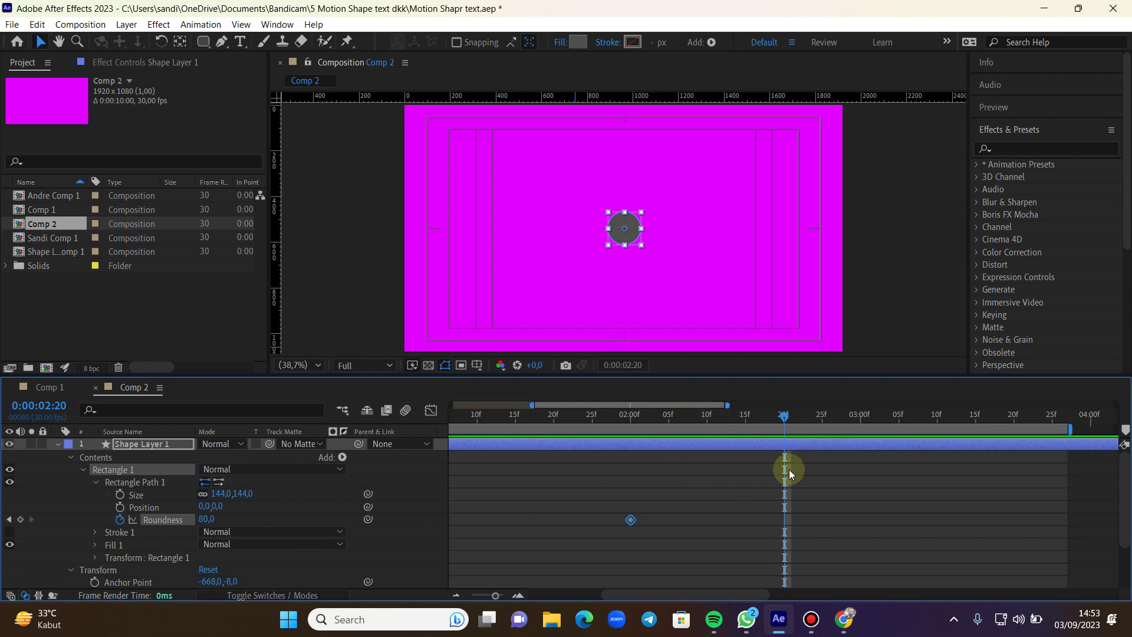
Start keyframing the Size of Rectangle Path 1 at 0:00:02:00.
left_click_drag(784, 416, 700, 416)
key("j")
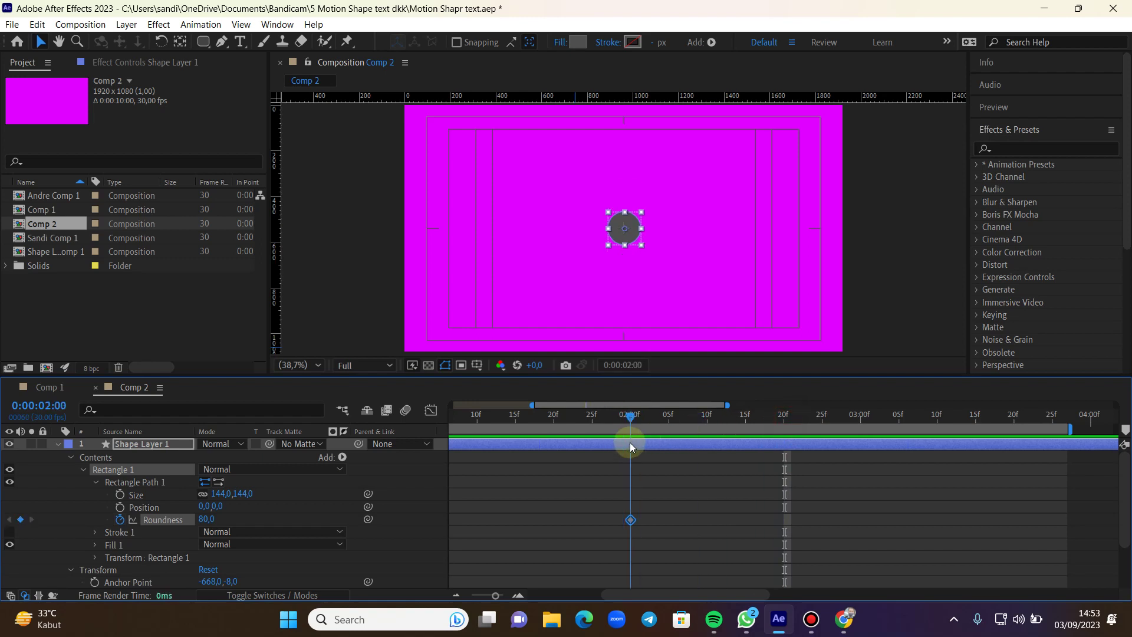
left_click(121, 495)
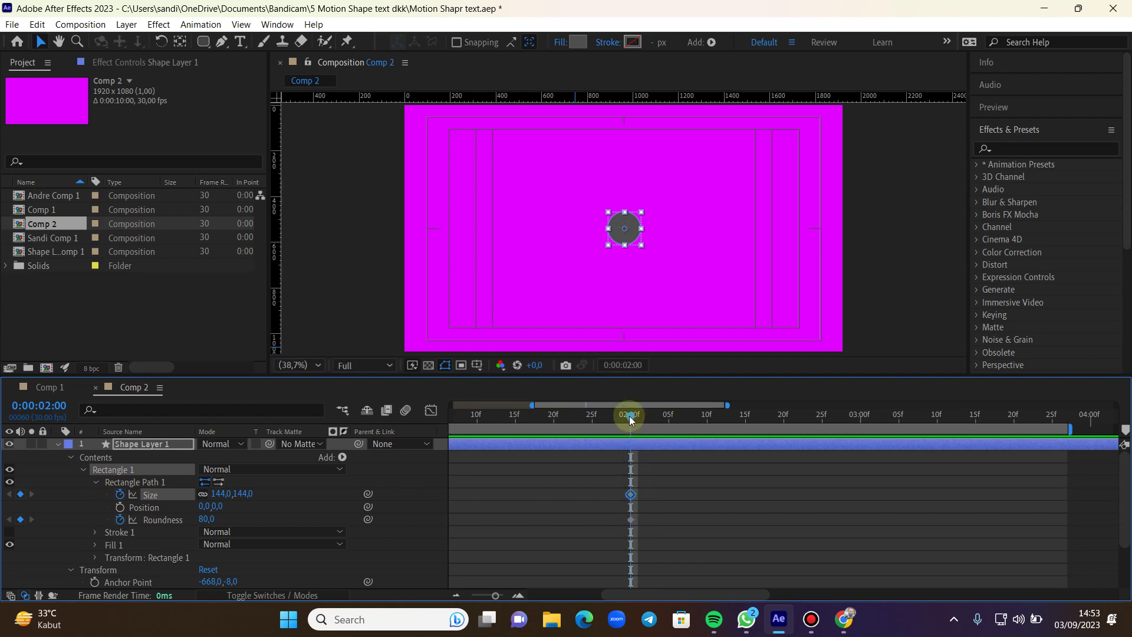
Advance the current time by 20 frames to 0:00:02:20 and reduce the rectangle path's Roundness to 39.
left_click(625, 366)
type("+")
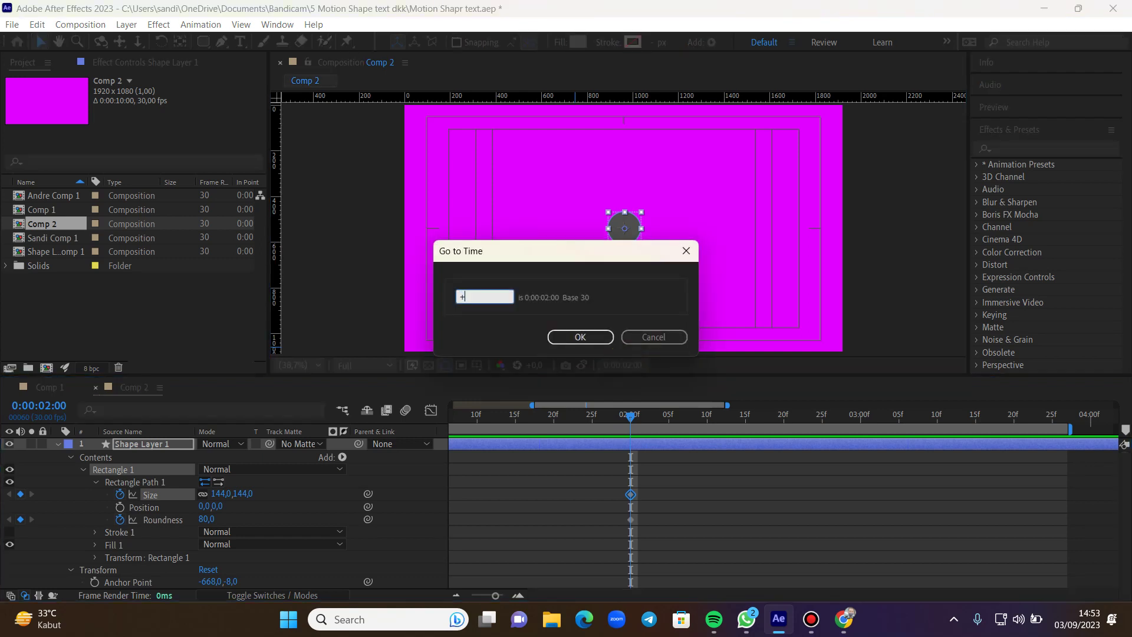
type("20")
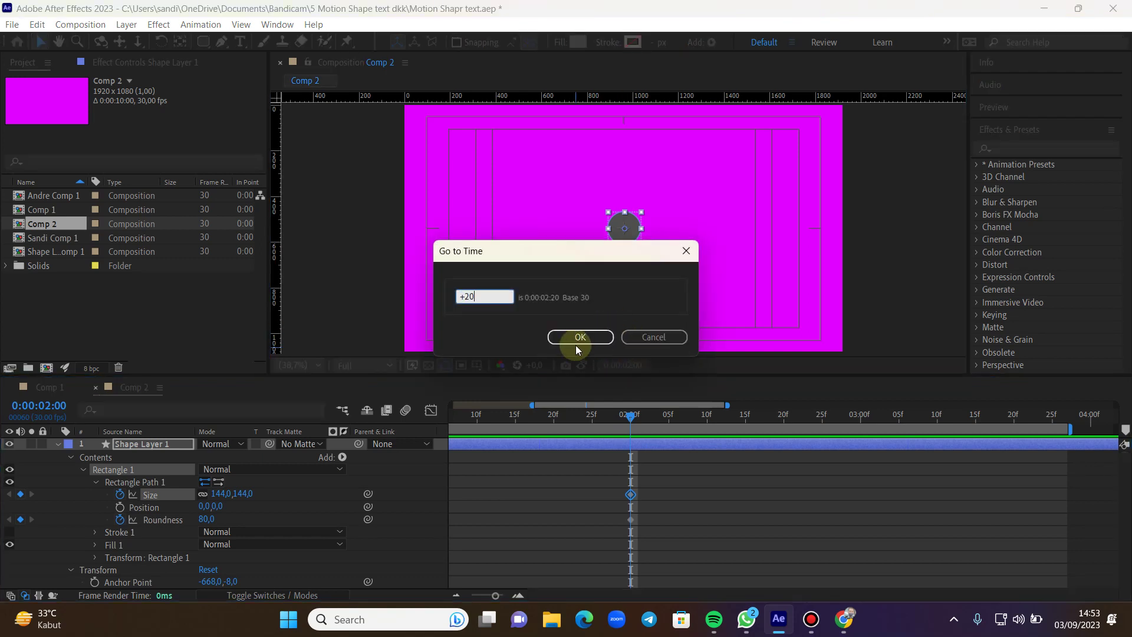
left_click(578, 337)
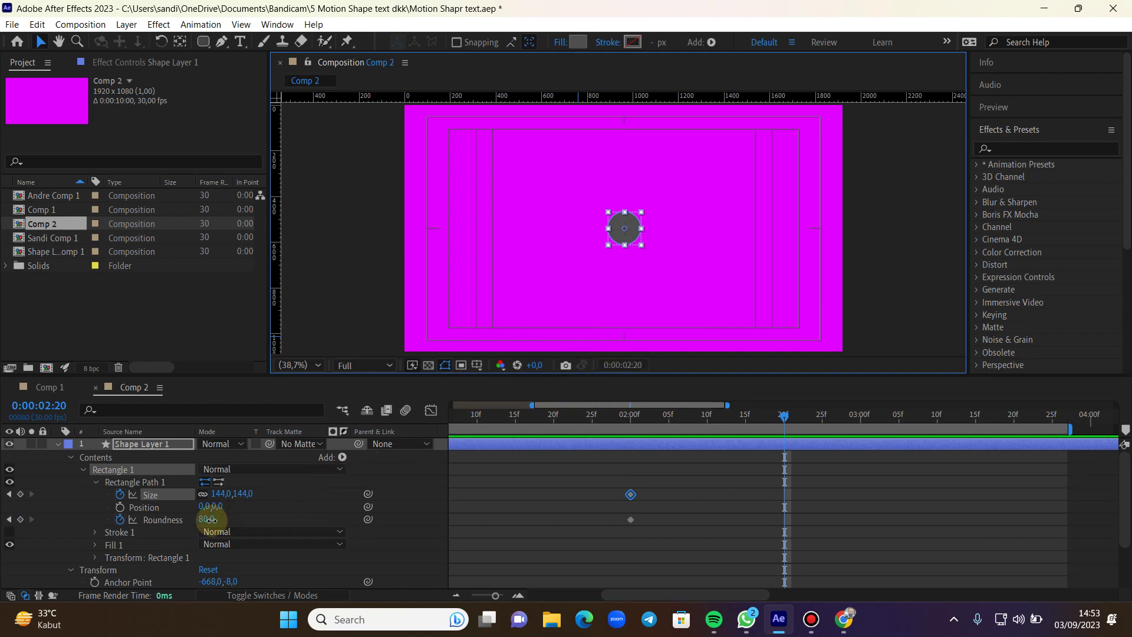
left_click_drag(211, 519, 179, 520)
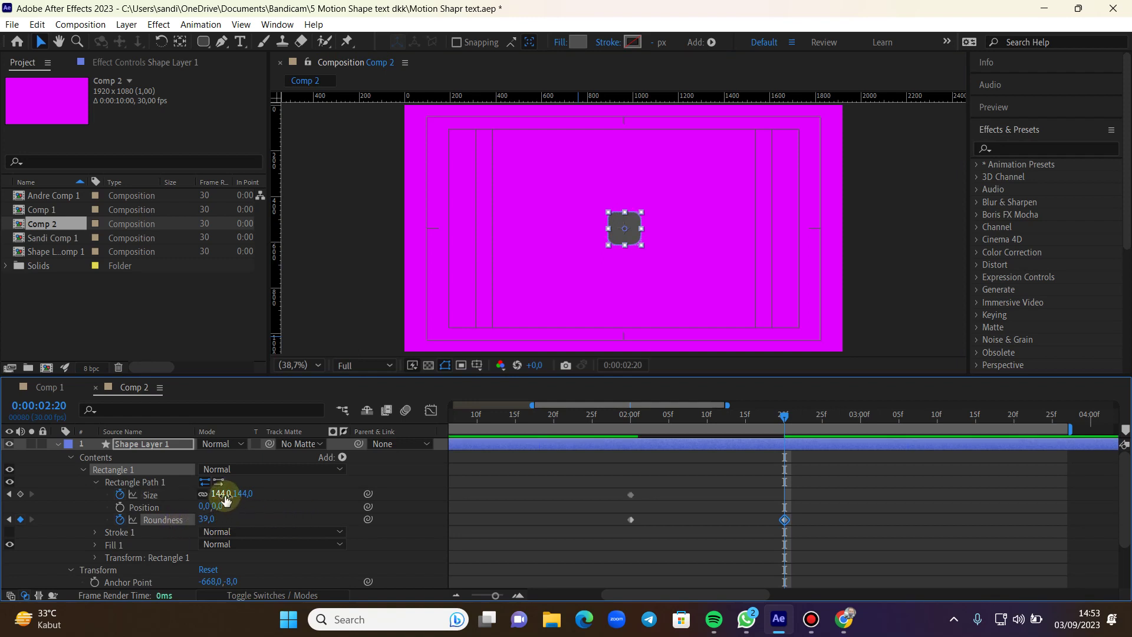
Unlink the rectangle path's Size proportions and set its Size to 798 by 321 at 0:00:02:20.
left_click_drag(230, 493, 260, 495)
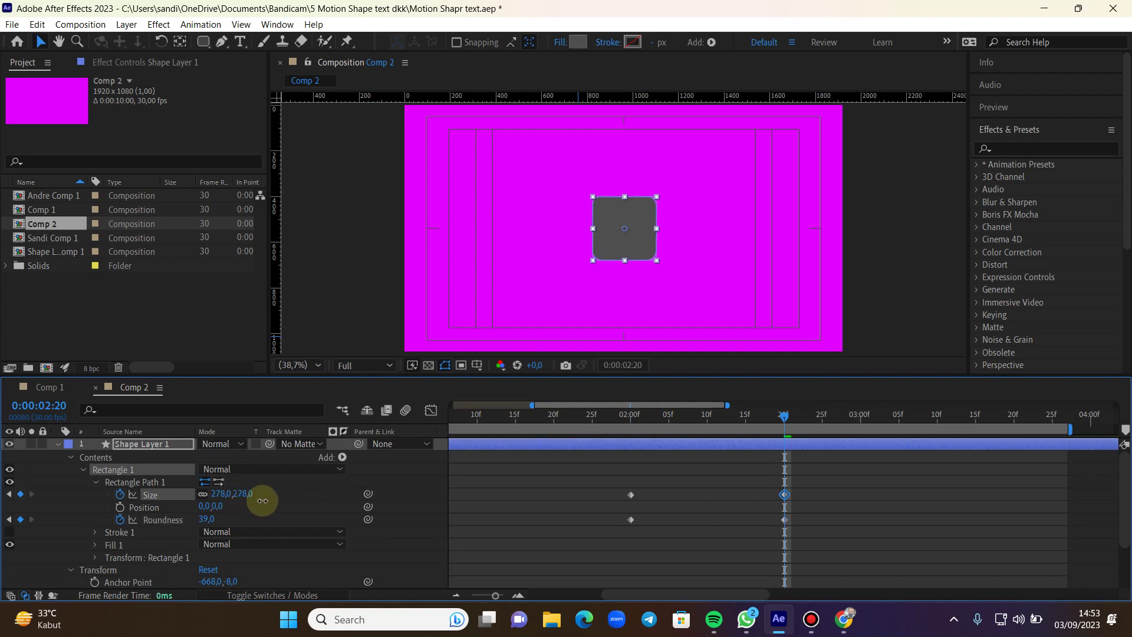
left_click(202, 494)
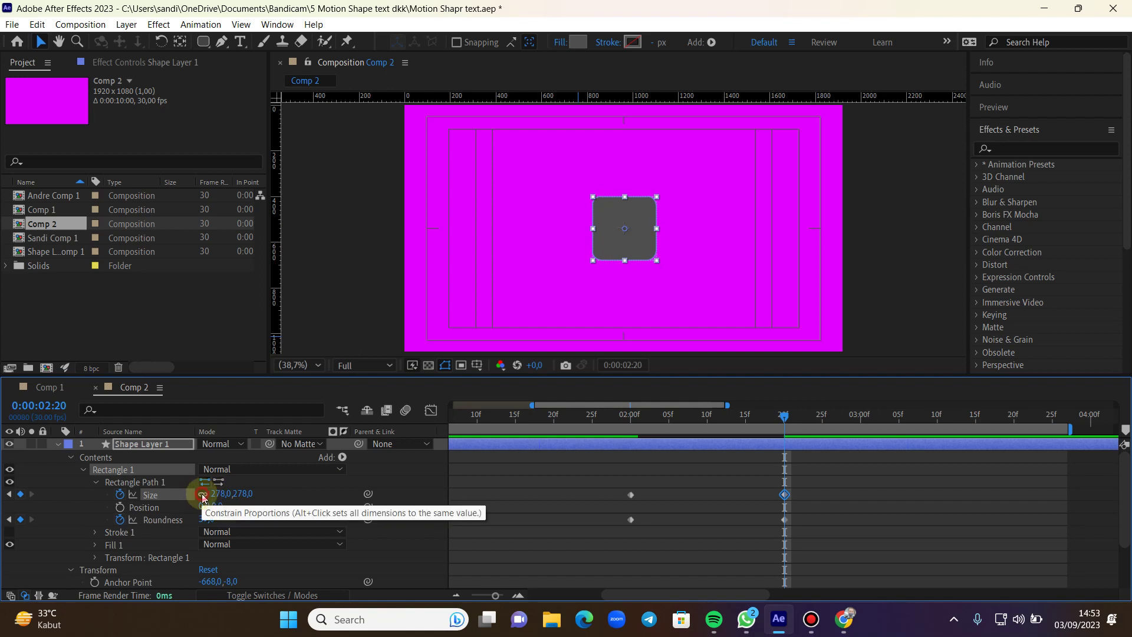
left_click(202, 495)
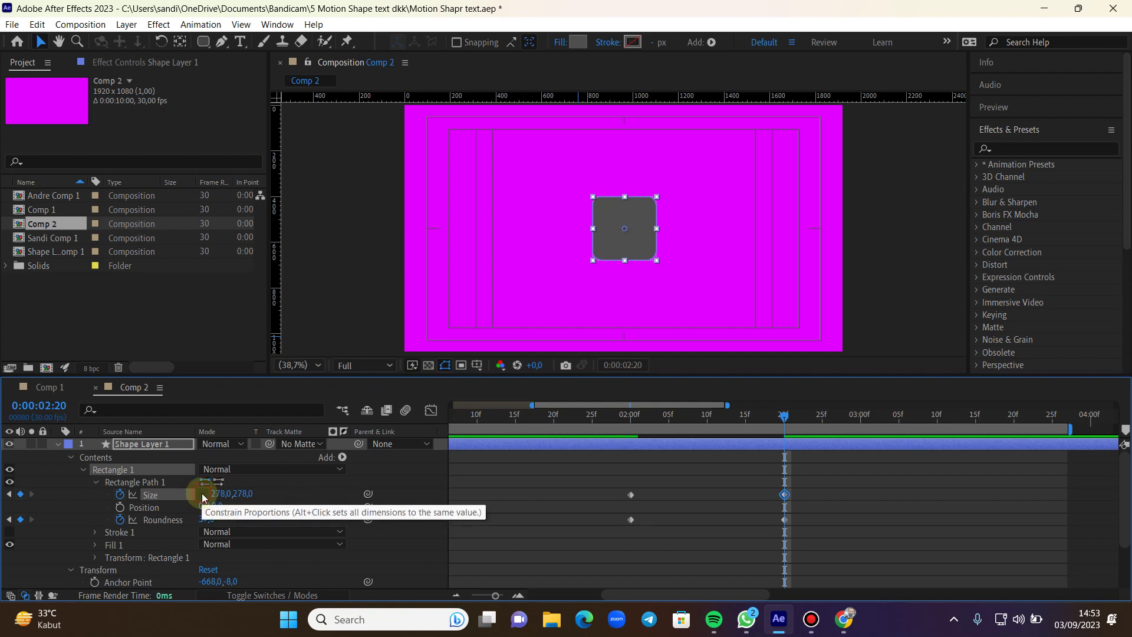
left_click_drag(213, 494, 616, 505)
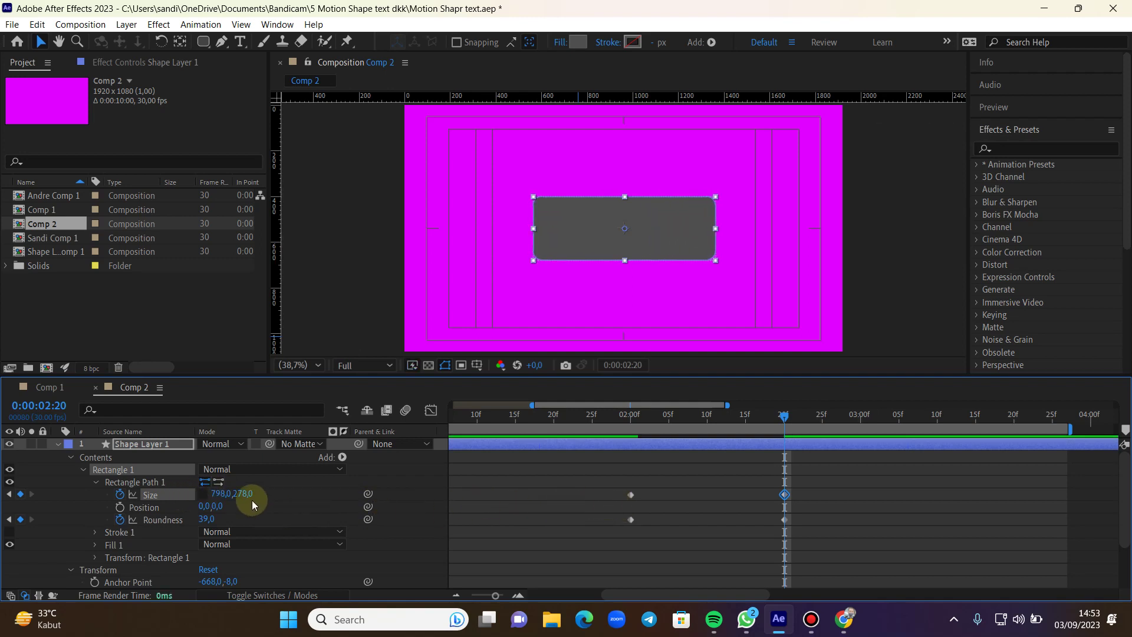
left_click_drag(258, 496, 281, 497)
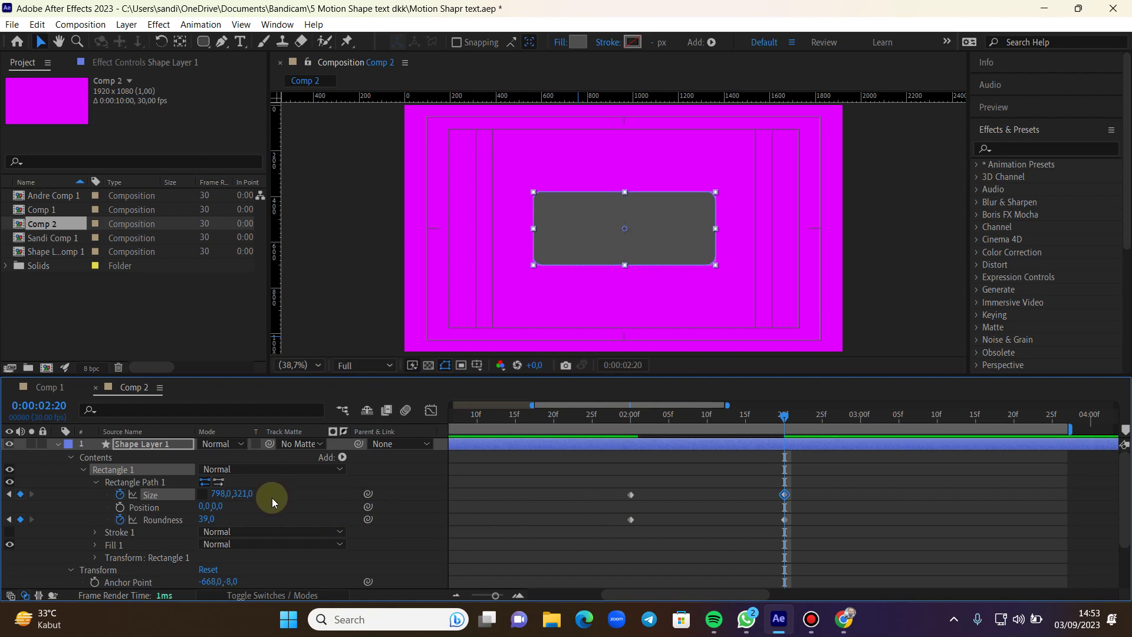
Set the work area end to about 0:00:02:22 and preview the animation.
left_click(784, 417)
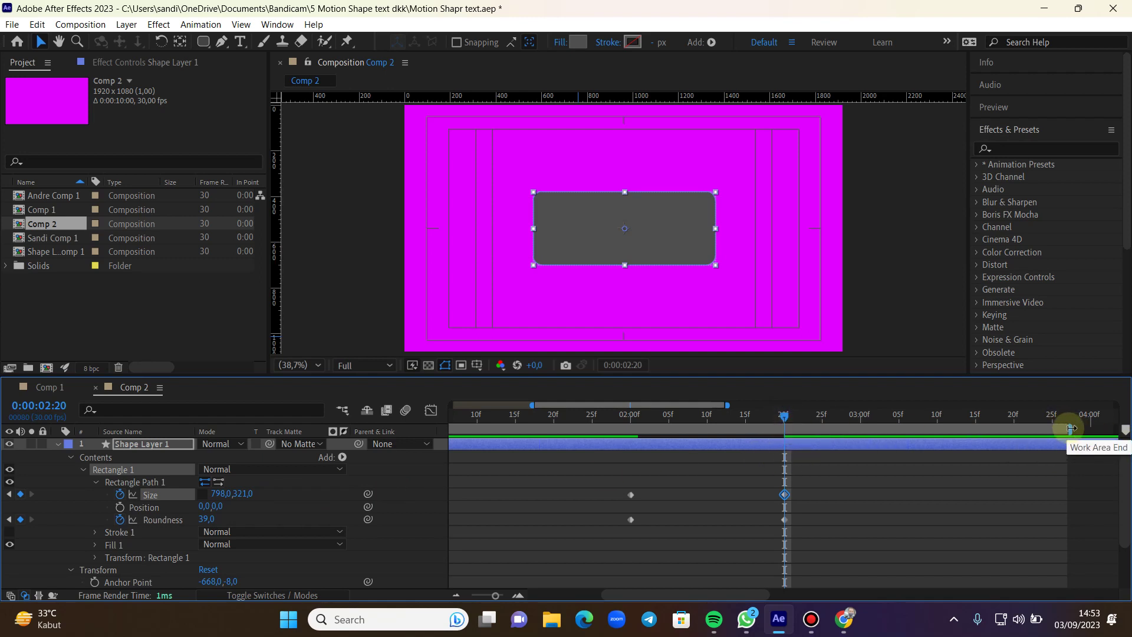
left_click_drag(1070, 429, 745, 417)
left_click(538, 434)
key("space")
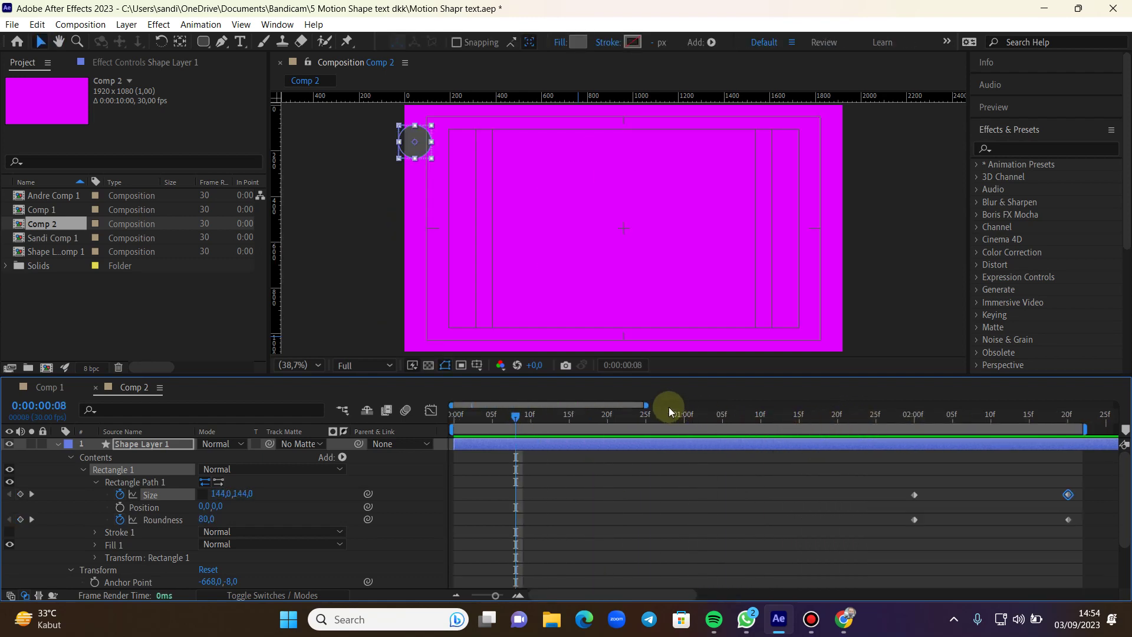
Move the ending Size and Roundness keyframes of the rectangle path together to 0:00:02:10.
left_click_drag(649, 404, 844, 415)
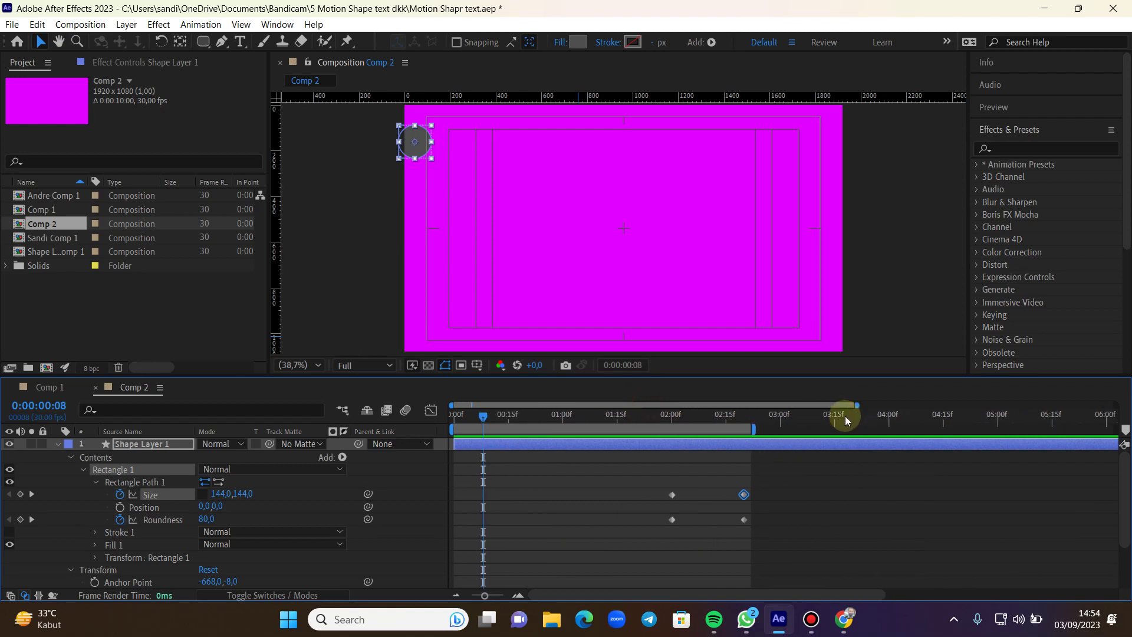
left_click_drag(728, 467, 784, 558)
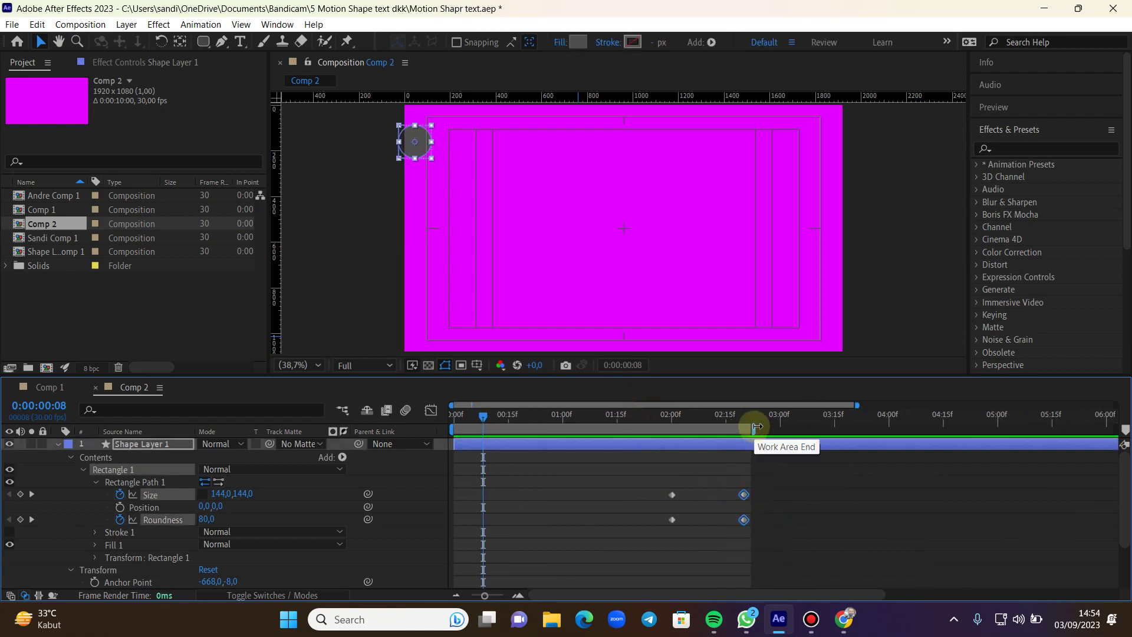
left_click_drag(855, 404, 655, 402)
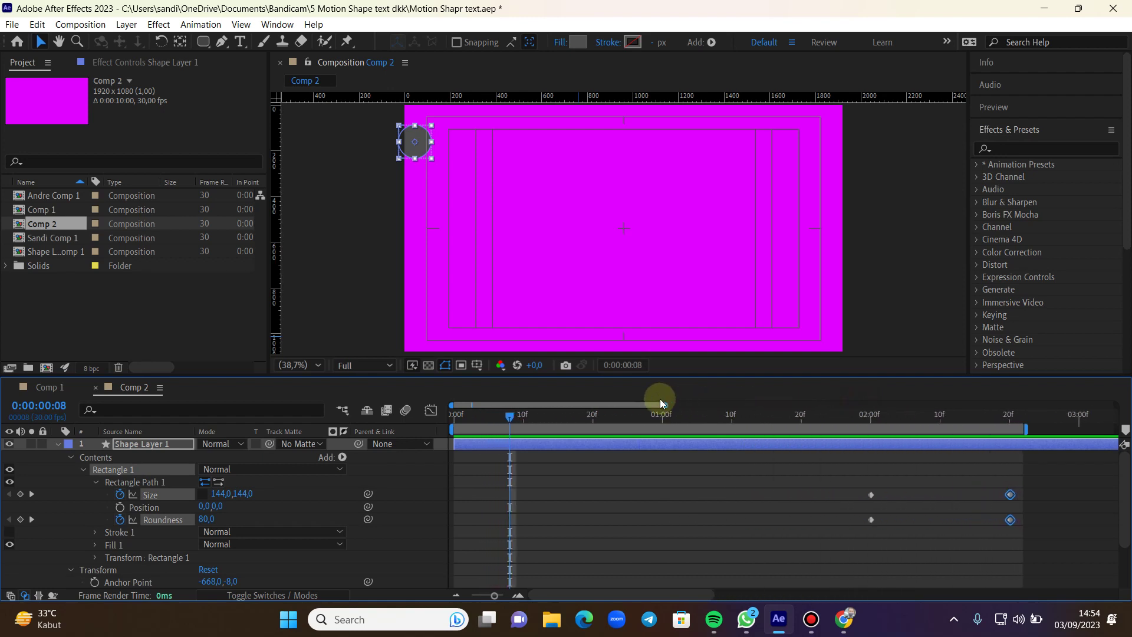
left_click_drag(1011, 521, 943, 520)
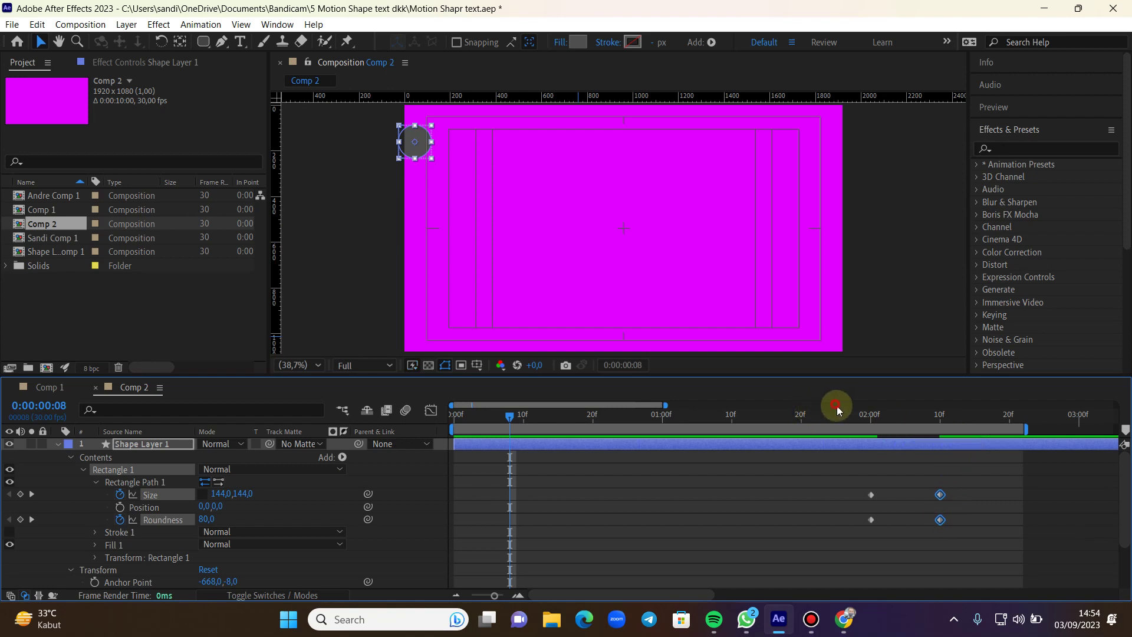
Go to 0:00:02:00 and preview the circle's transition into the rounded rectangle.
left_click(863, 416)
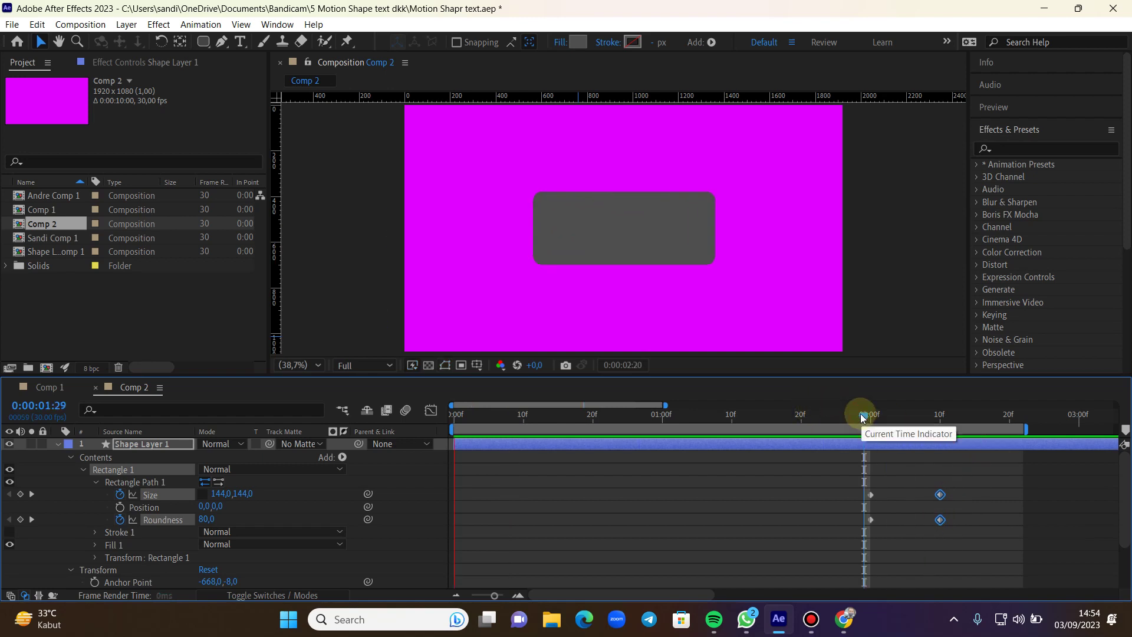
key("Home")
key("apostrophe")
left_click(870, 413)
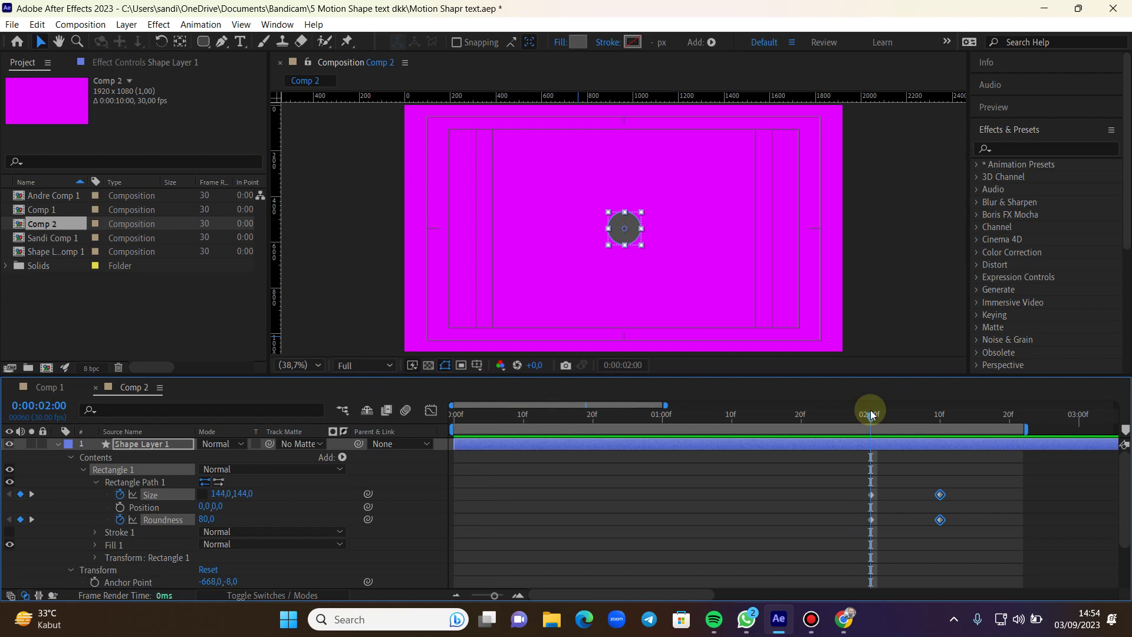
key("space")
Apply Easy Ease to all four Size and Roundness keyframes and preview the eased morph from 0:00:01:23.
left_click_drag(981, 454, 834, 493)
left_click(942, 519)
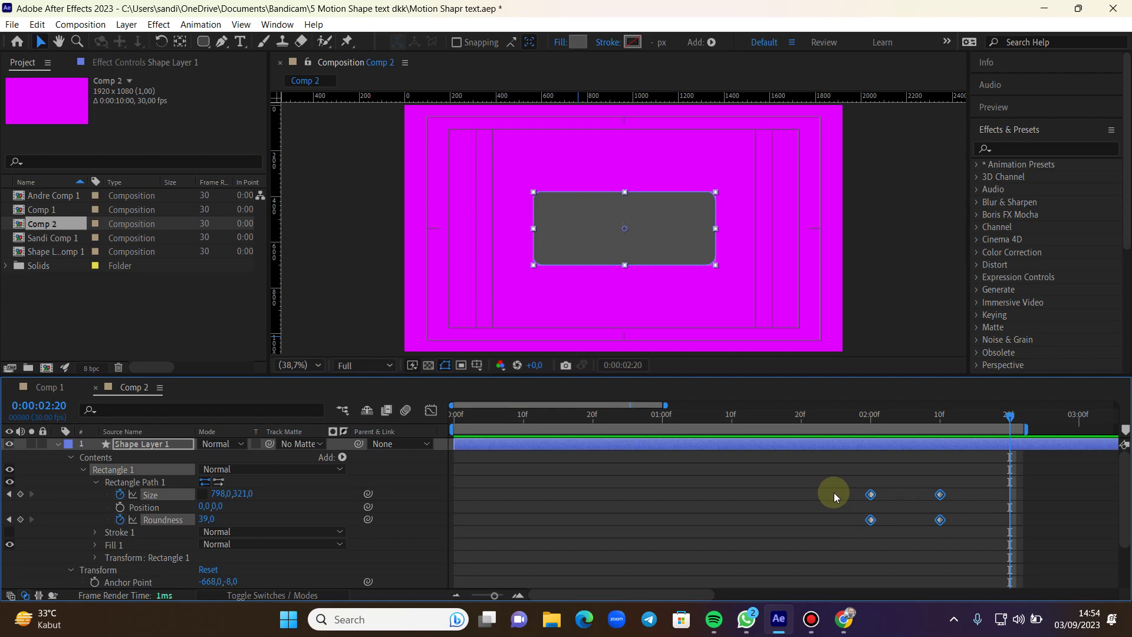
right_click(940, 496)
mouse_move(980, 487)
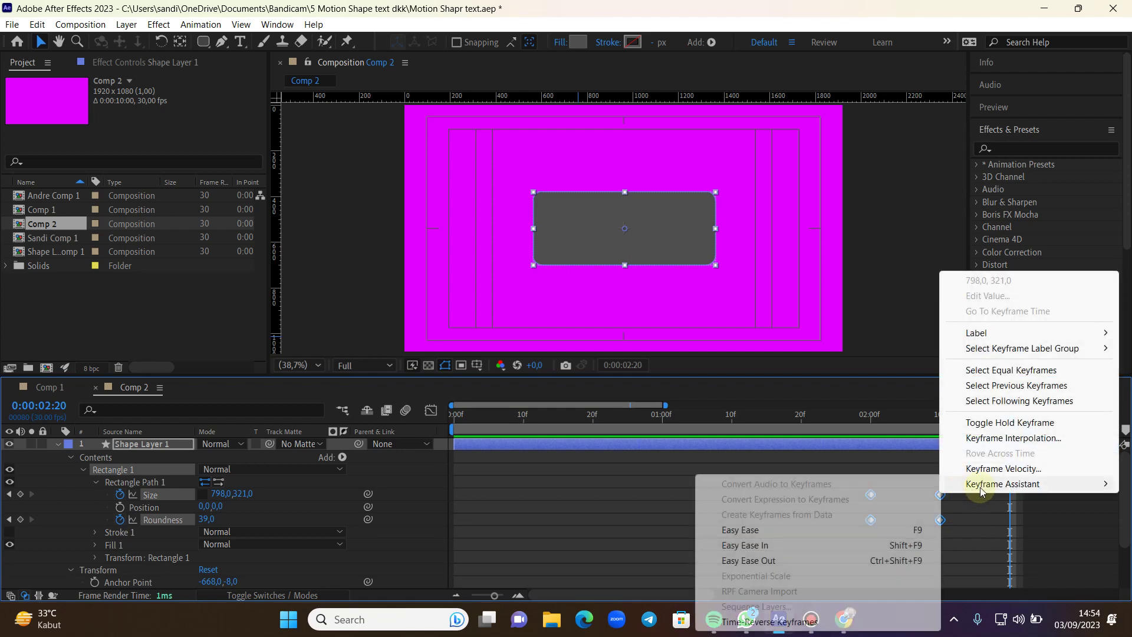
left_click(833, 532)
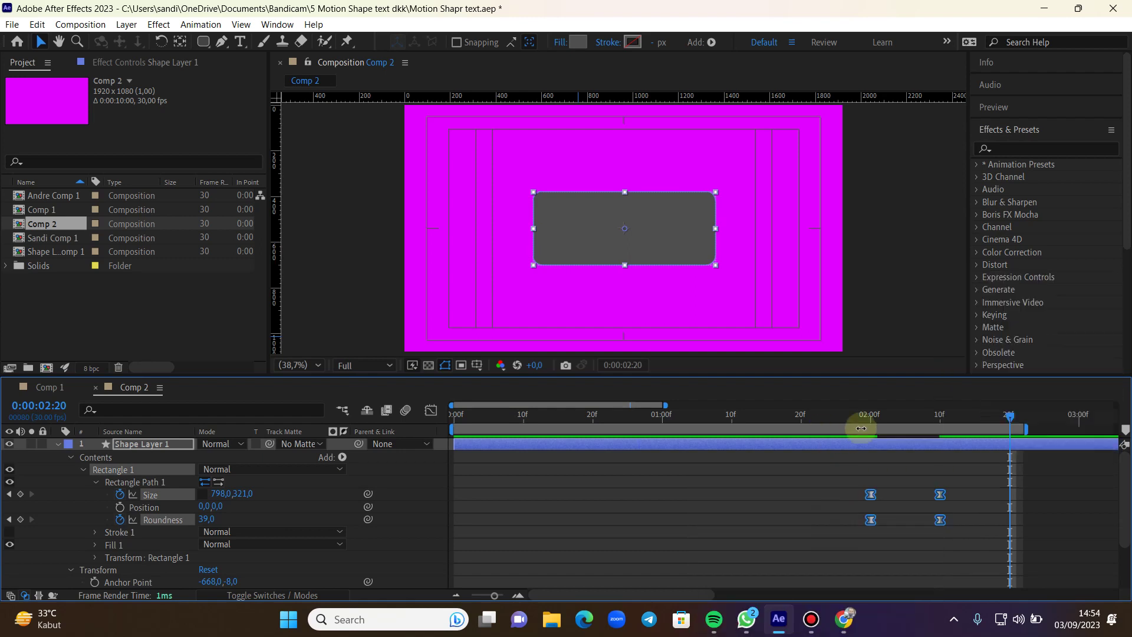
left_click_drag(1010, 419, 824, 431)
key("space")
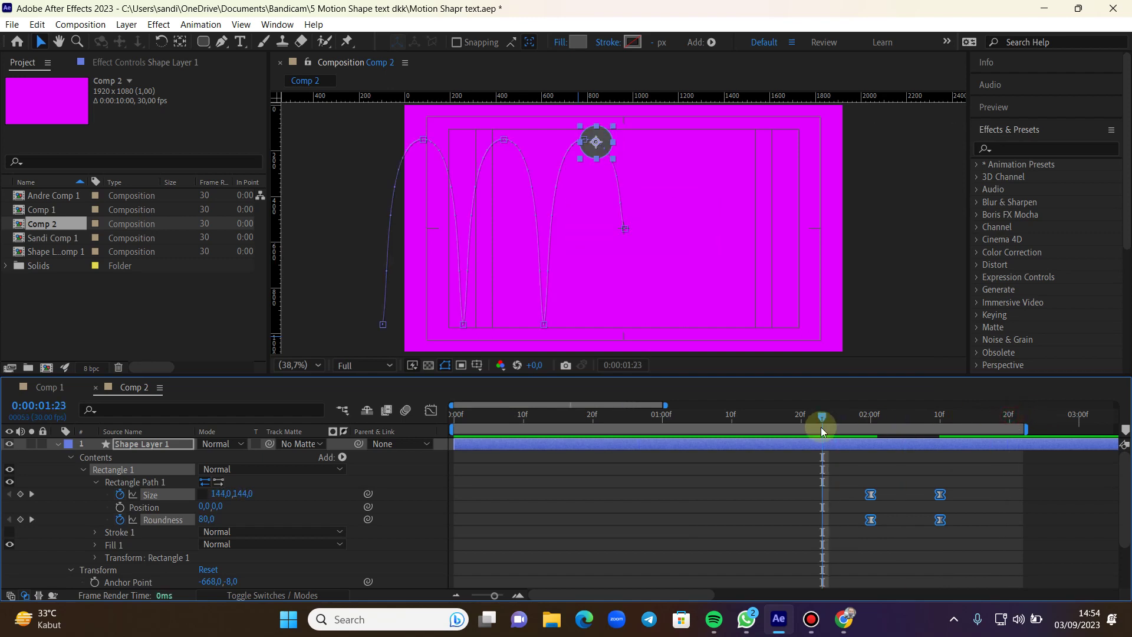
Extend the first Size keyframe's outgoing ease about halfway towards the next keyframe in the speed graph, and preview the animation.
left_click(918, 465)
left_click(940, 495)
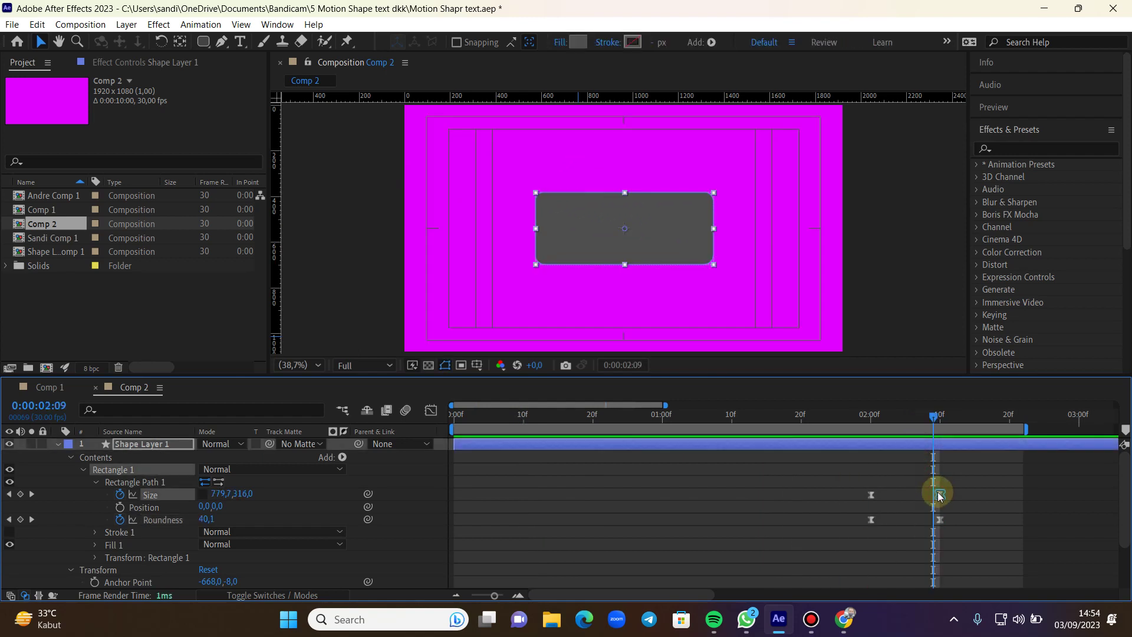
left_click(431, 410)
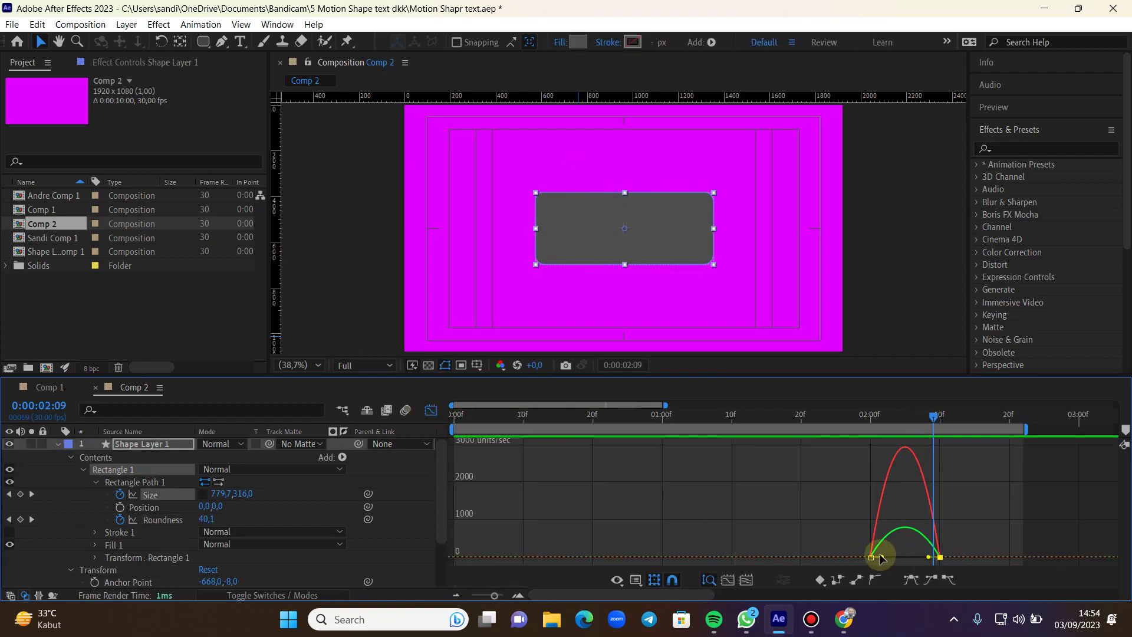
left_click_drag(891, 560, 914, 557)
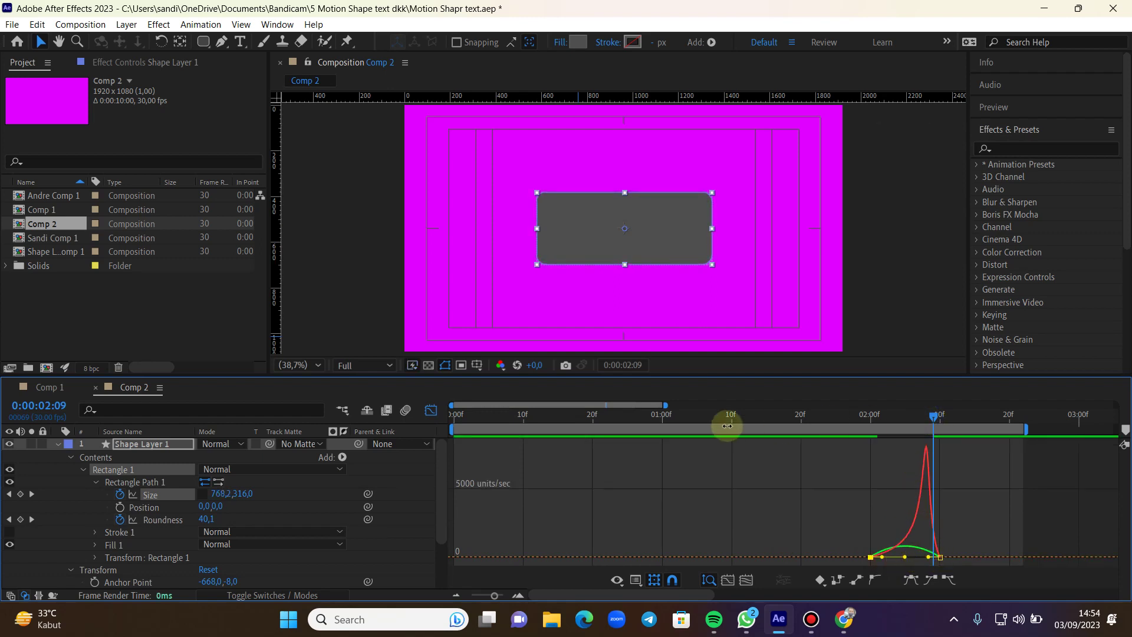
left_click(428, 412)
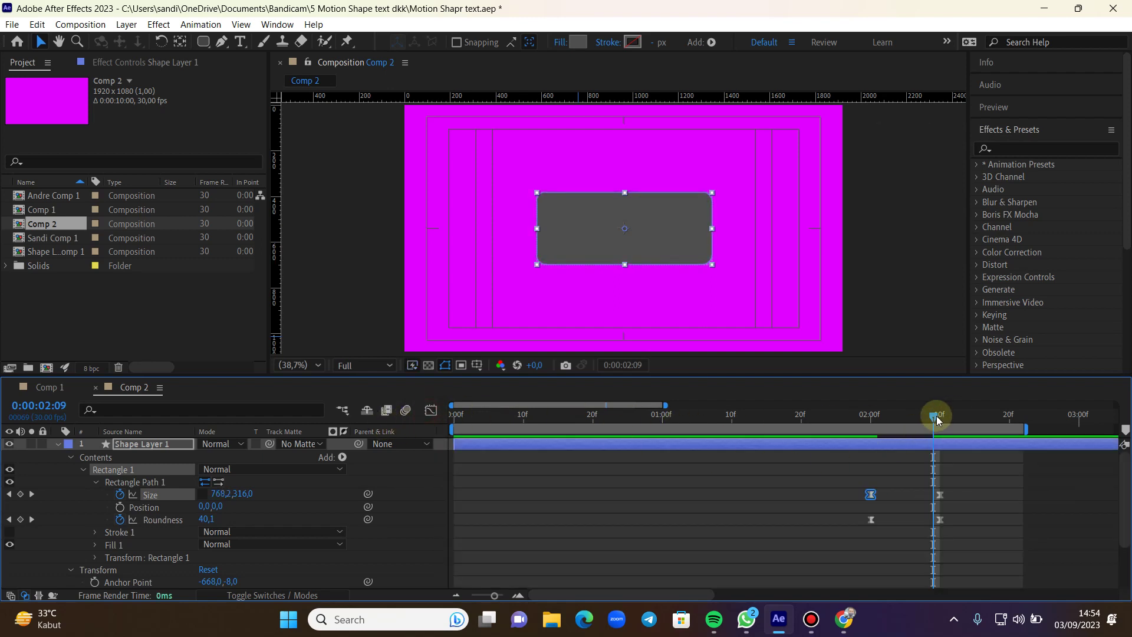
left_click_drag(934, 417, 831, 431)
key("space")
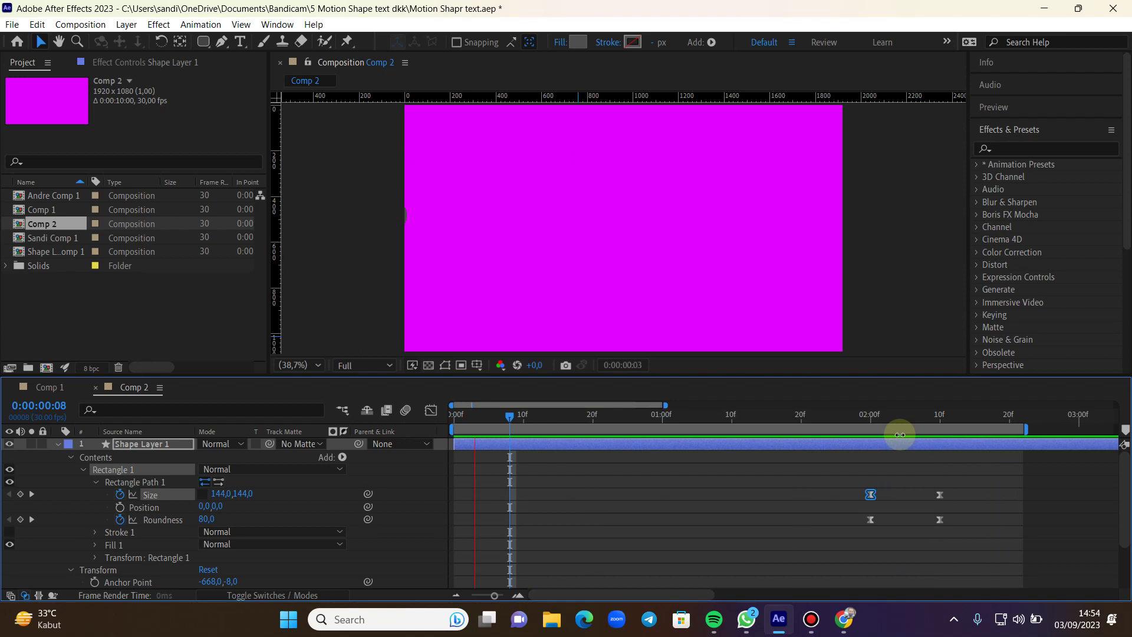
key("space")
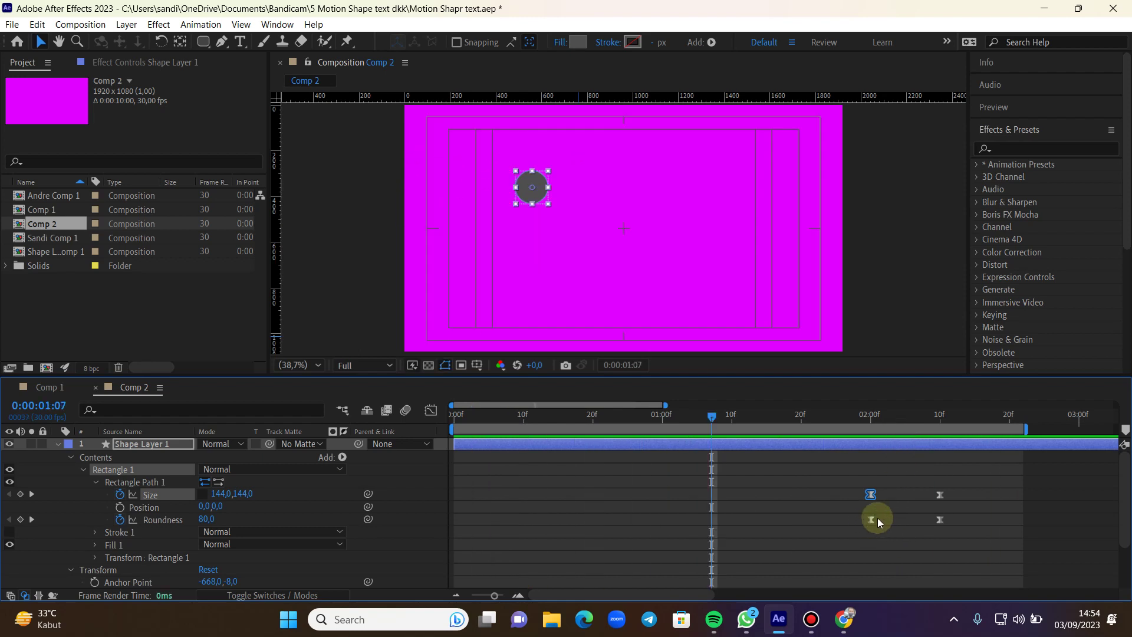
Extend the first Roundness keyframe's outgoing ease about halfway towards the next keyframe in the speed graph, and preview the animation.
left_click(876, 519)
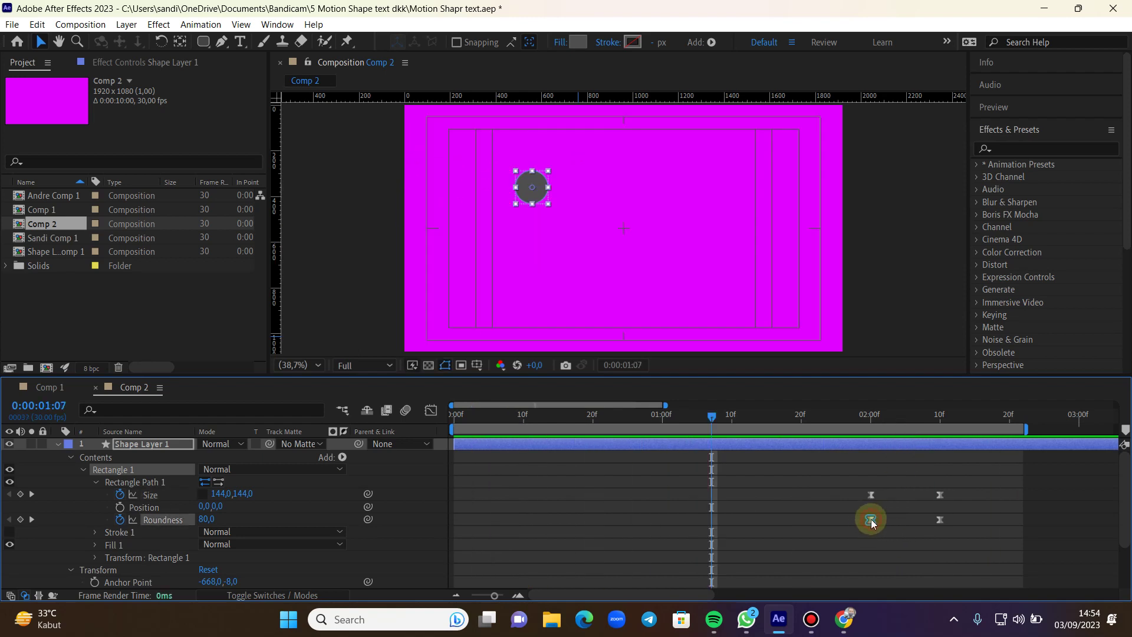
left_click(432, 412)
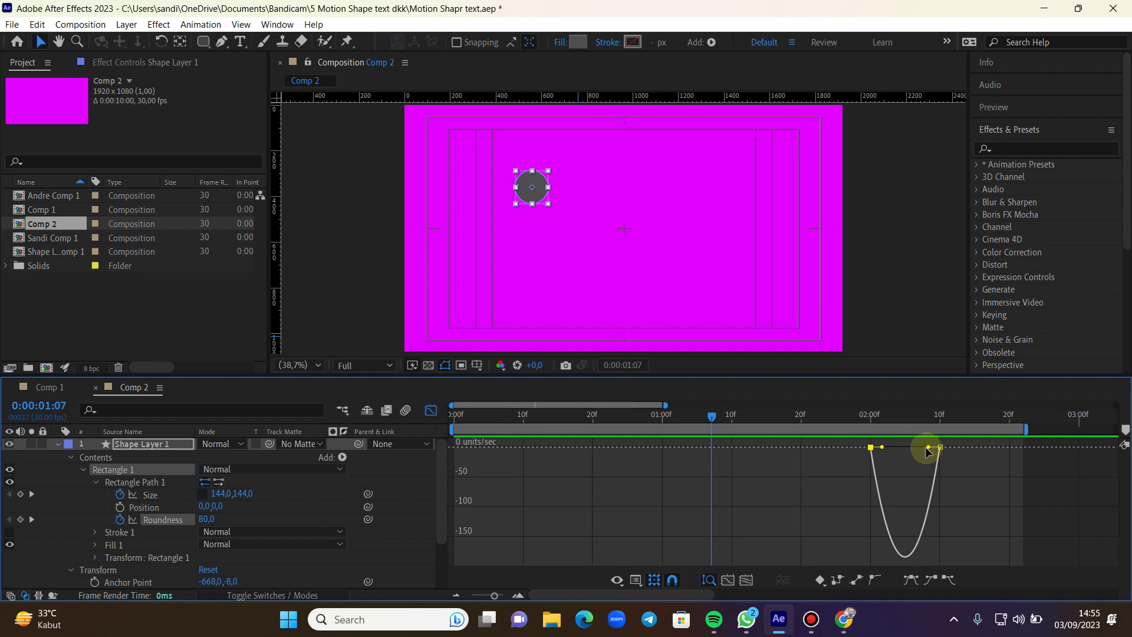
left_click_drag(881, 447, 912, 452)
left_click_drag(930, 456, 929, 447)
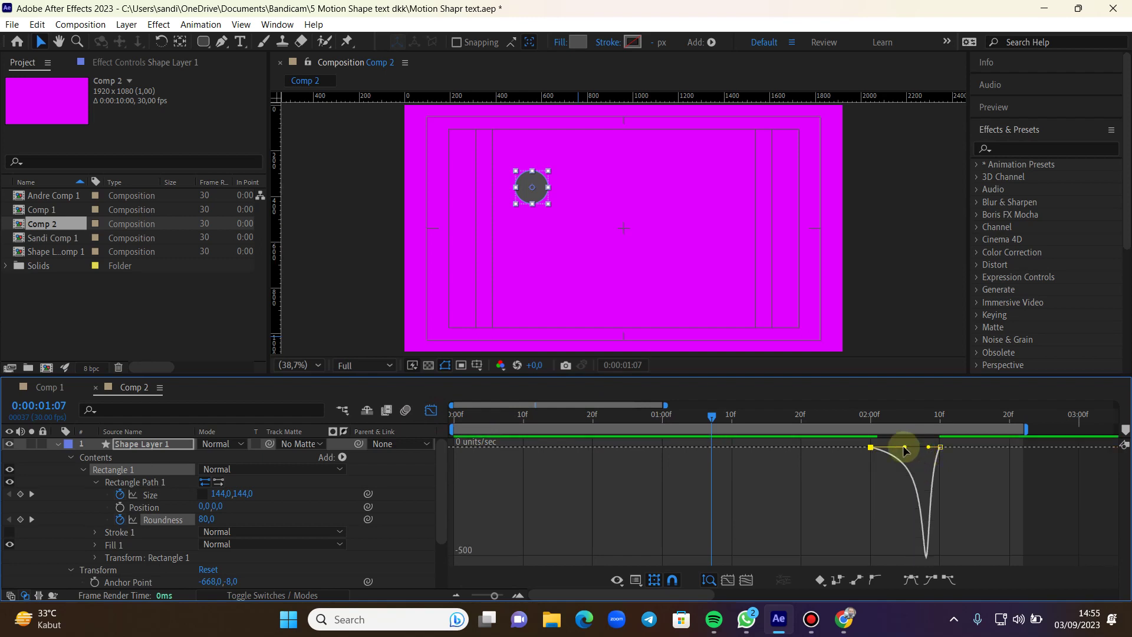
left_click(431, 410)
key("space")
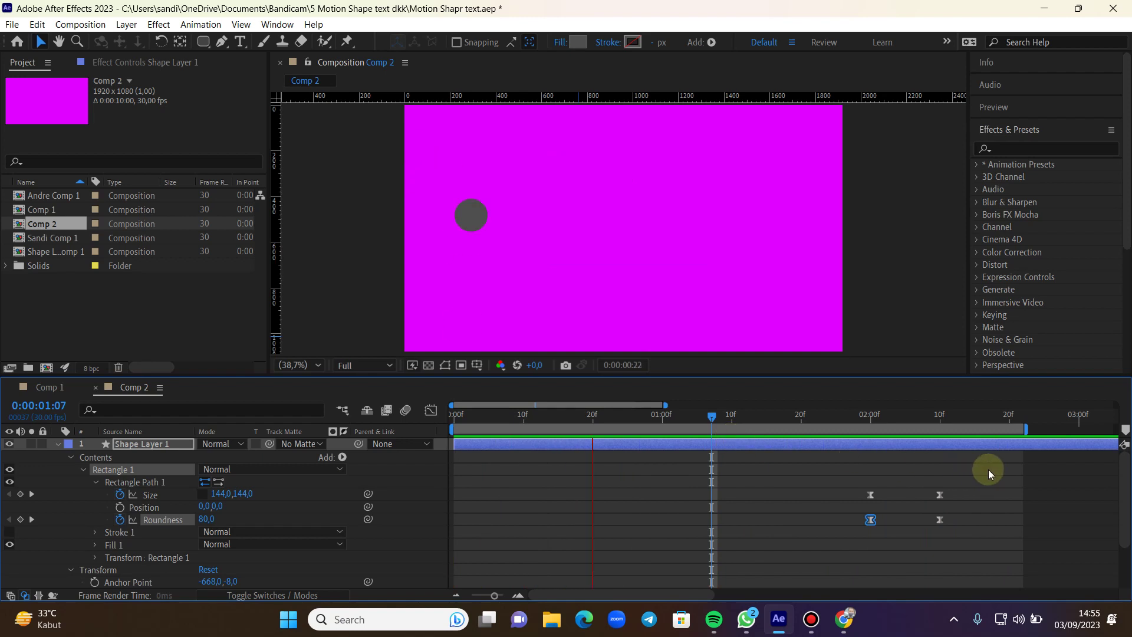
Shorten the morph by moving the ending Size and Roundness keyframes to 0:00:02:05, check the shape at that time, and preview.
left_click_drag(933, 472, 906, 523)
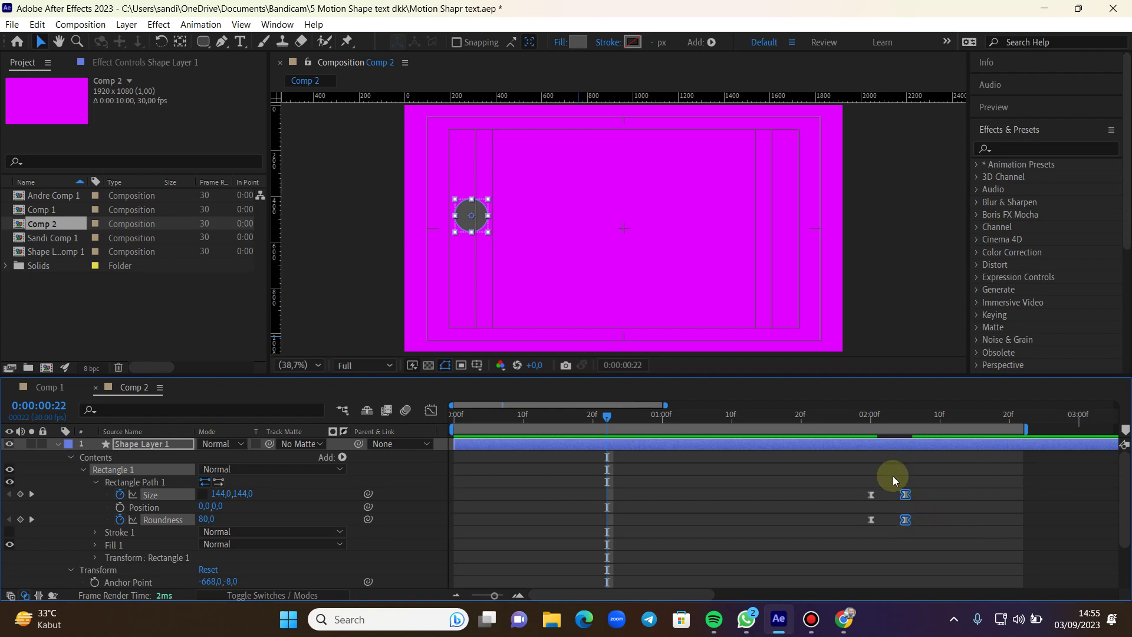
left_click(872, 416)
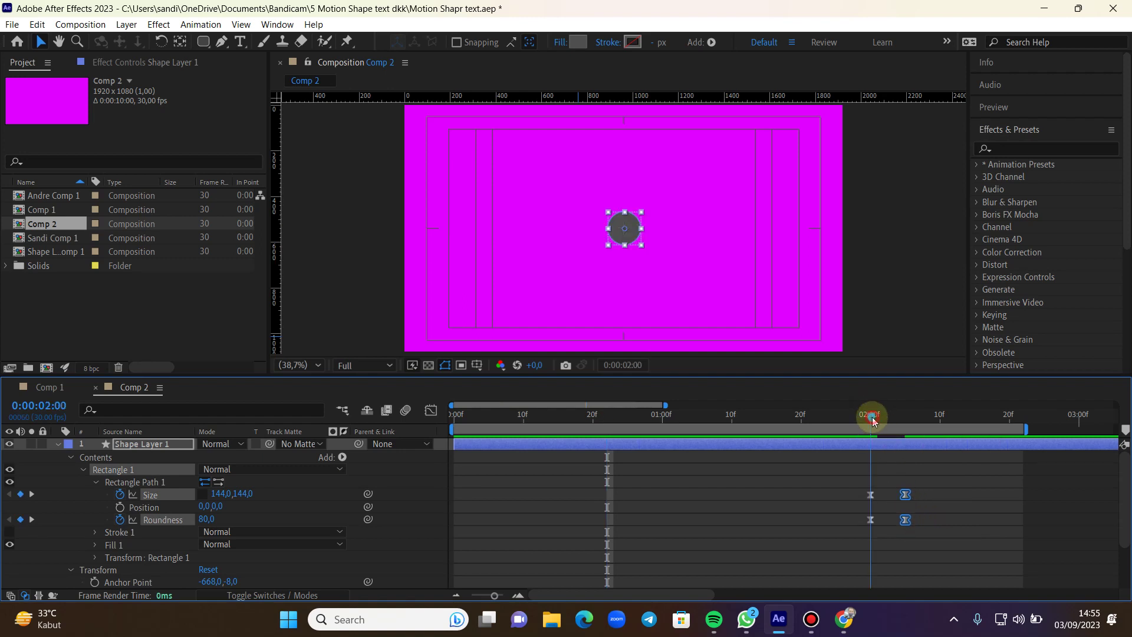
left_click(622, 365)
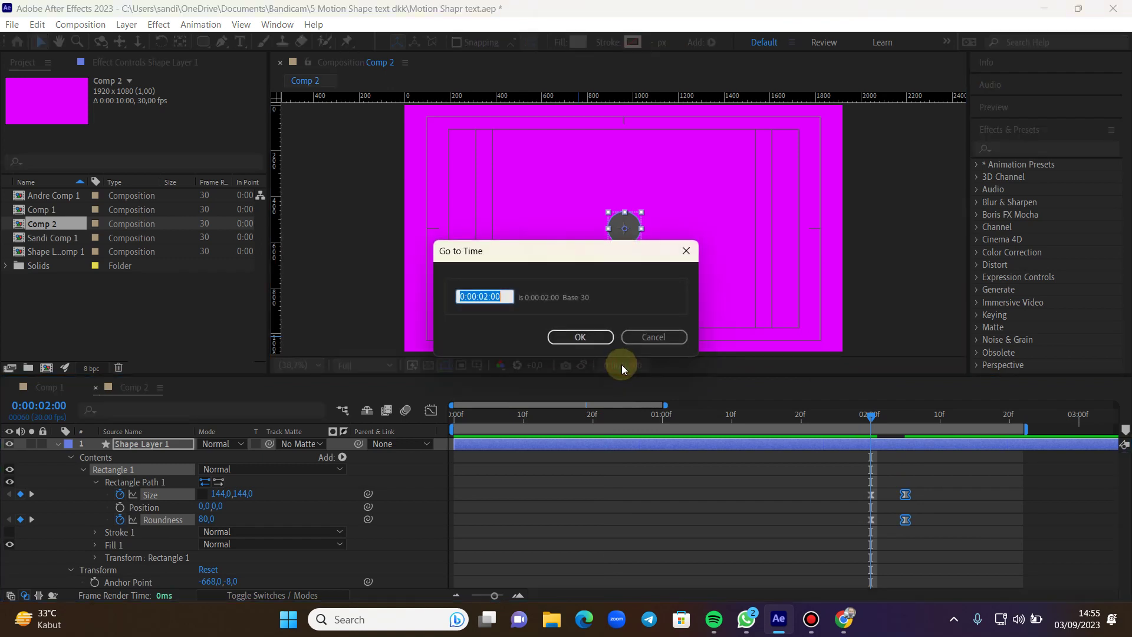
type("205")
key("Return")
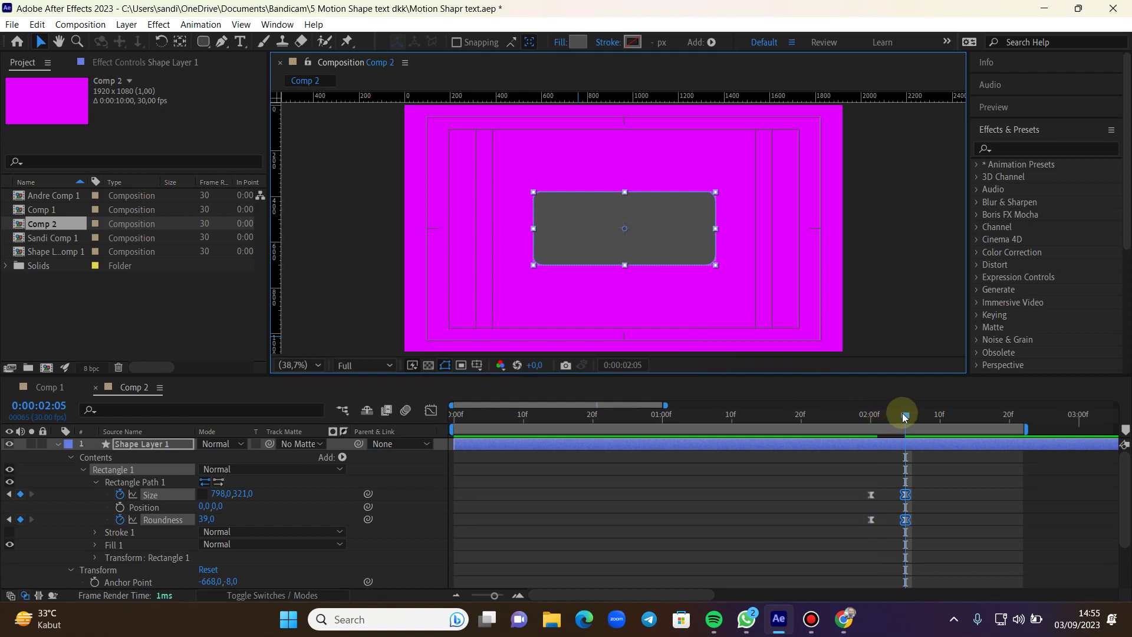
left_click_drag(905, 417, 843, 415)
key("space")
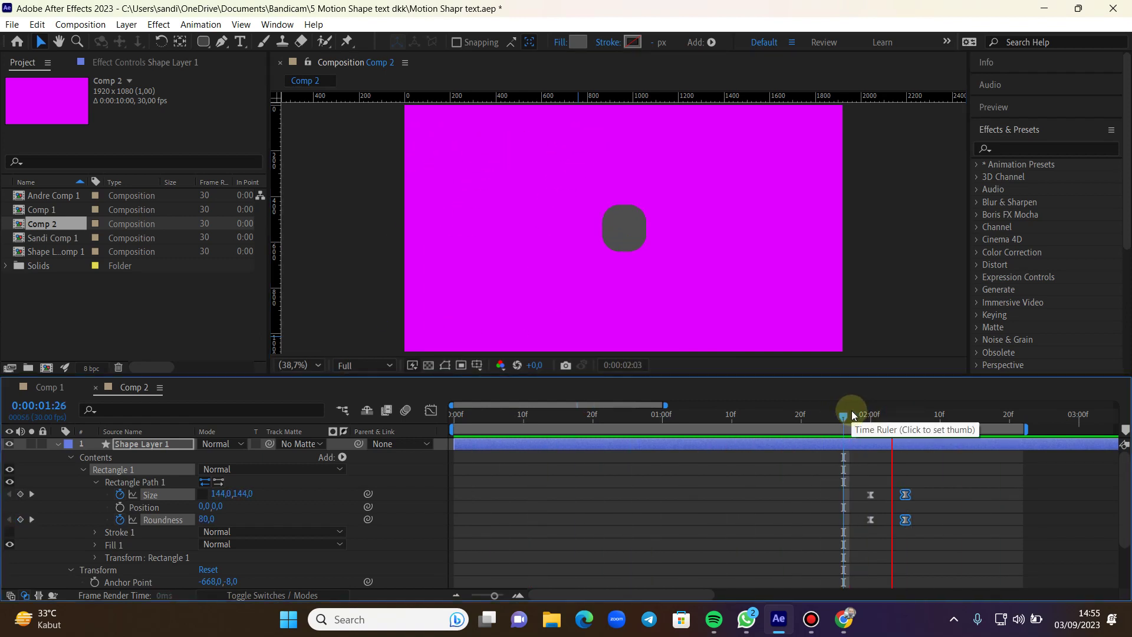
key("space")
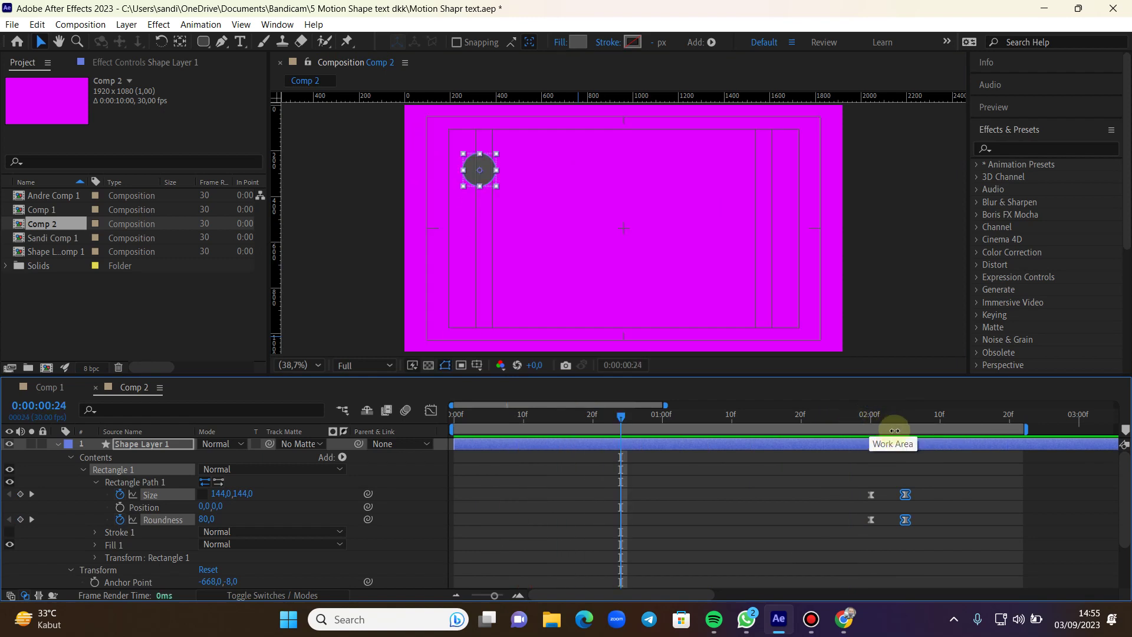
Reveal Shape Layer 1's Rotation and start keyframing it at 0:00:02:05 with a value of 0°.
left_click(906, 416)
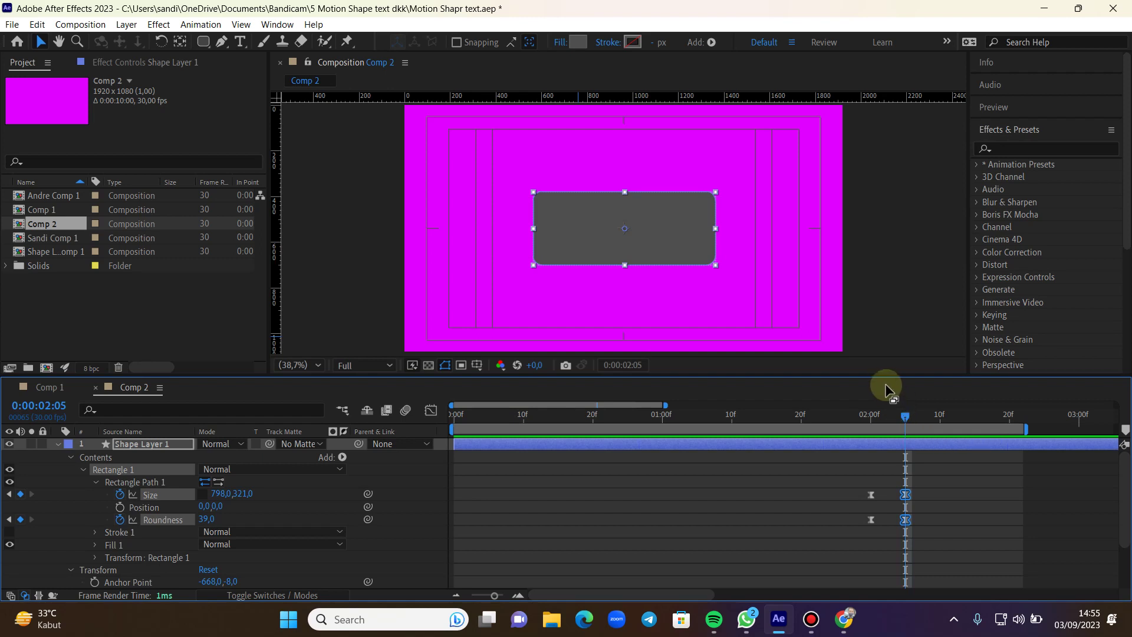
left_click(172, 447)
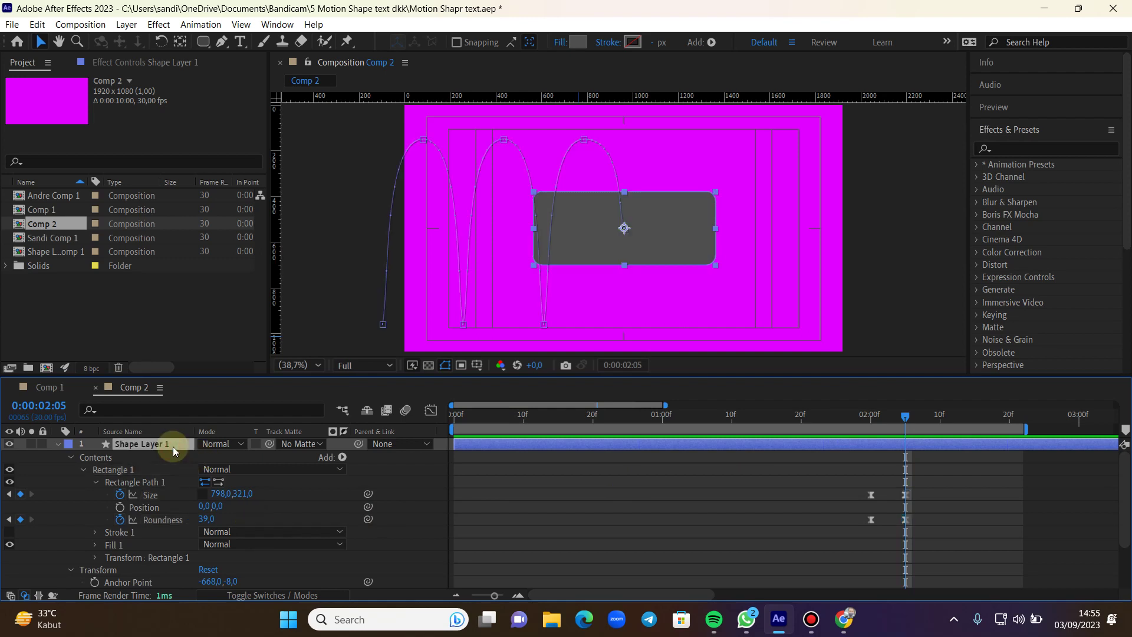
key("r")
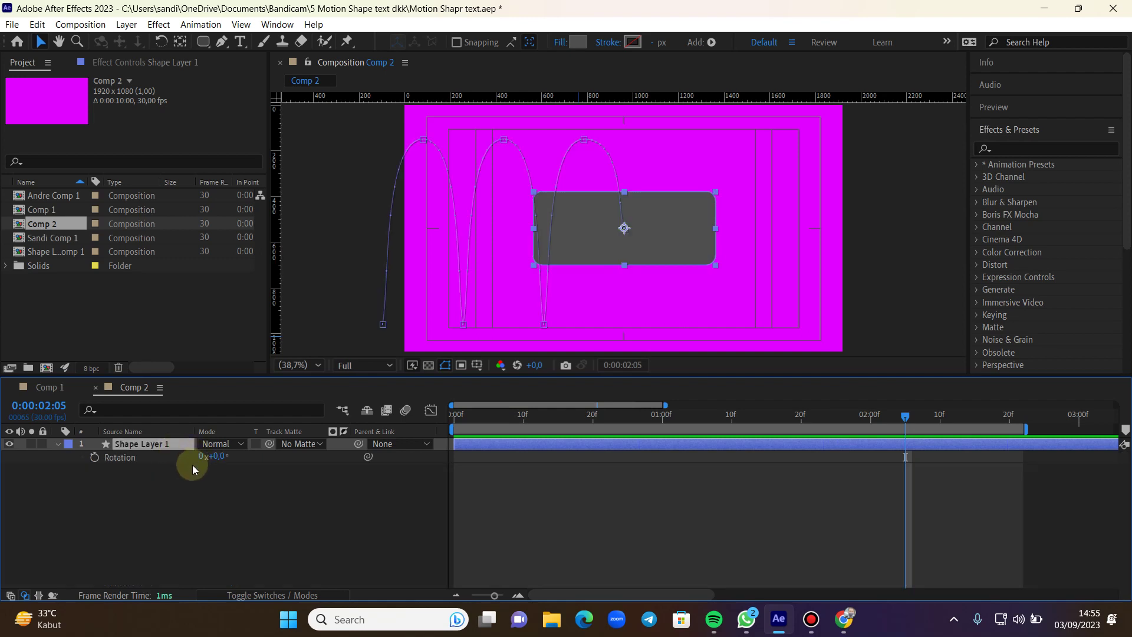
left_click(97, 460)
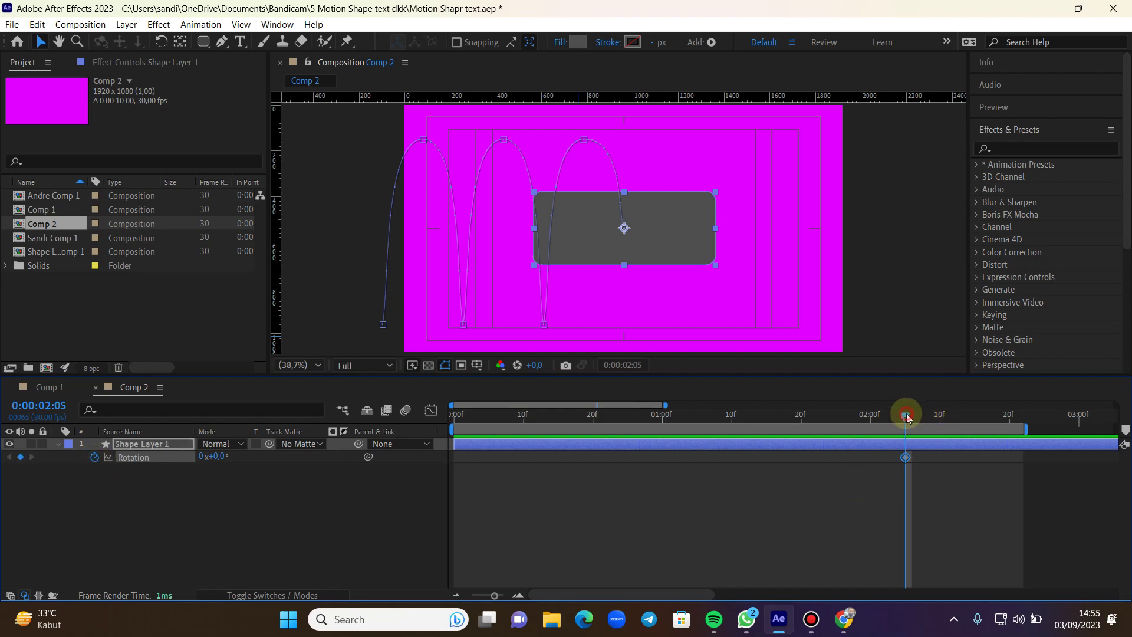
Set Shape Layer 1's Rotation to 20° at 0:00:02:10.
left_click_drag(907, 417, 941, 422)
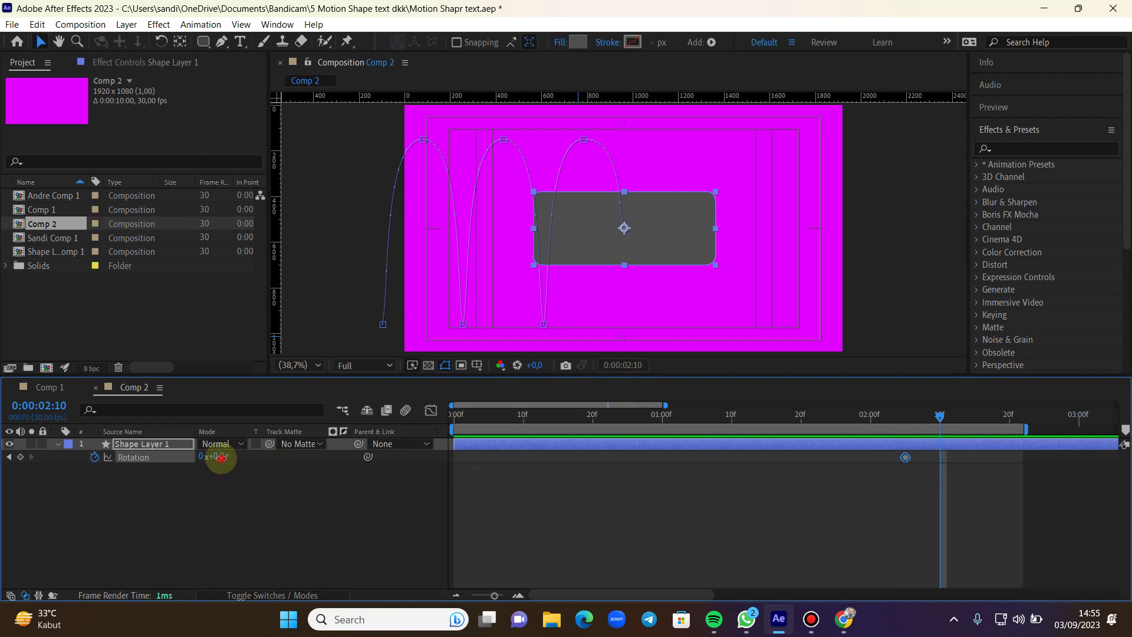
mouse_move(221, 457)
left_mouse_down()
mouse_move(245, 455)
mouse_move(234, 457)
left_mouse_up()
left_click(245, 457)
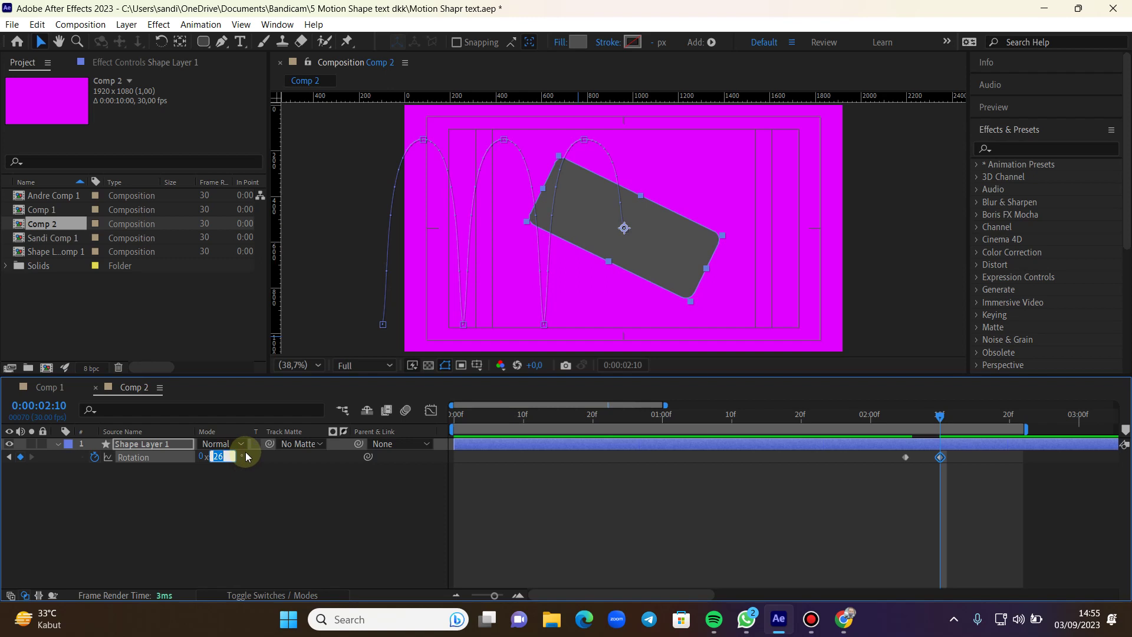
type("20")
key("Return")
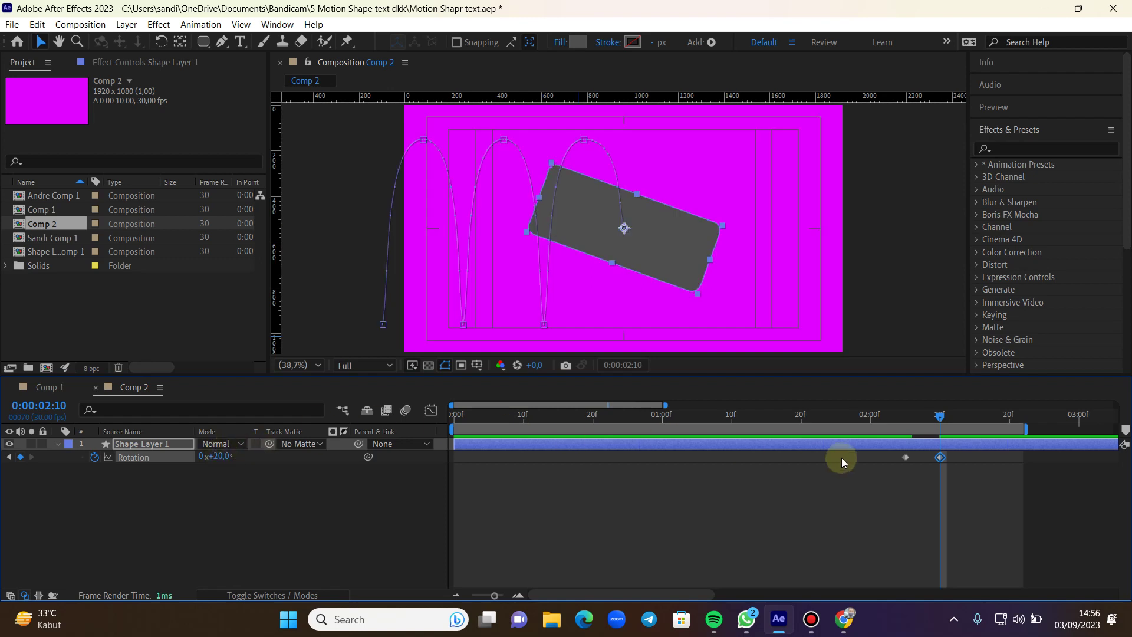
Set Shape Layer 1's Rotation to -20° at 0:00:02:15, five frames after the previous keyframe.
mouse_move(943, 420)
left_mouse_down()
mouse_move(971, 423)
mouse_move(940, 424)
left_mouse_up()
left_click(633, 369)
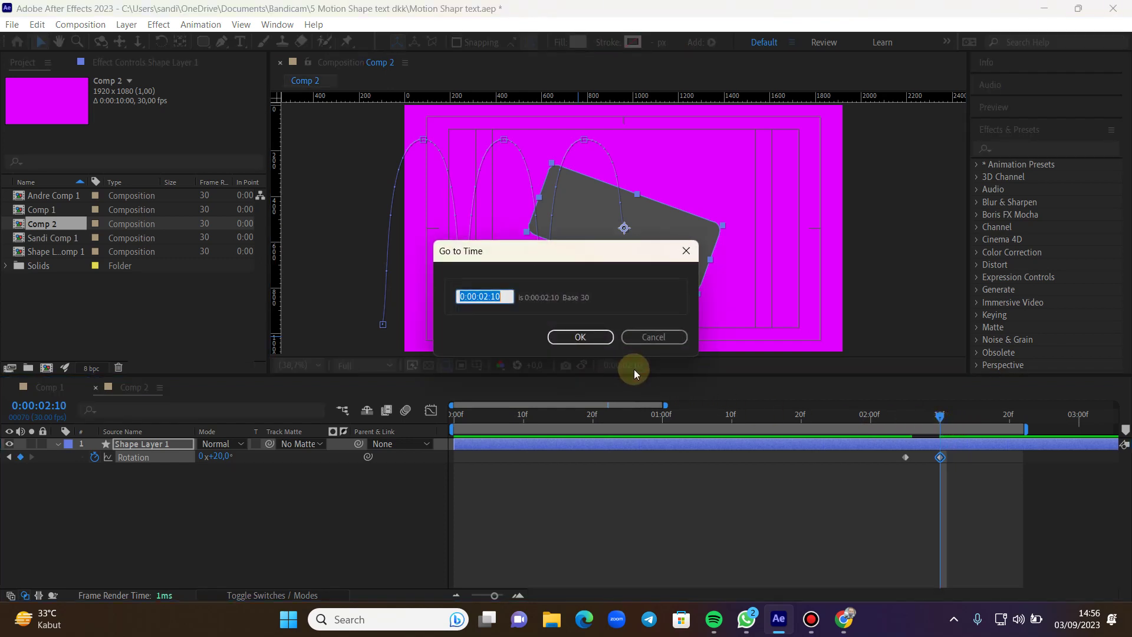
type("+5")
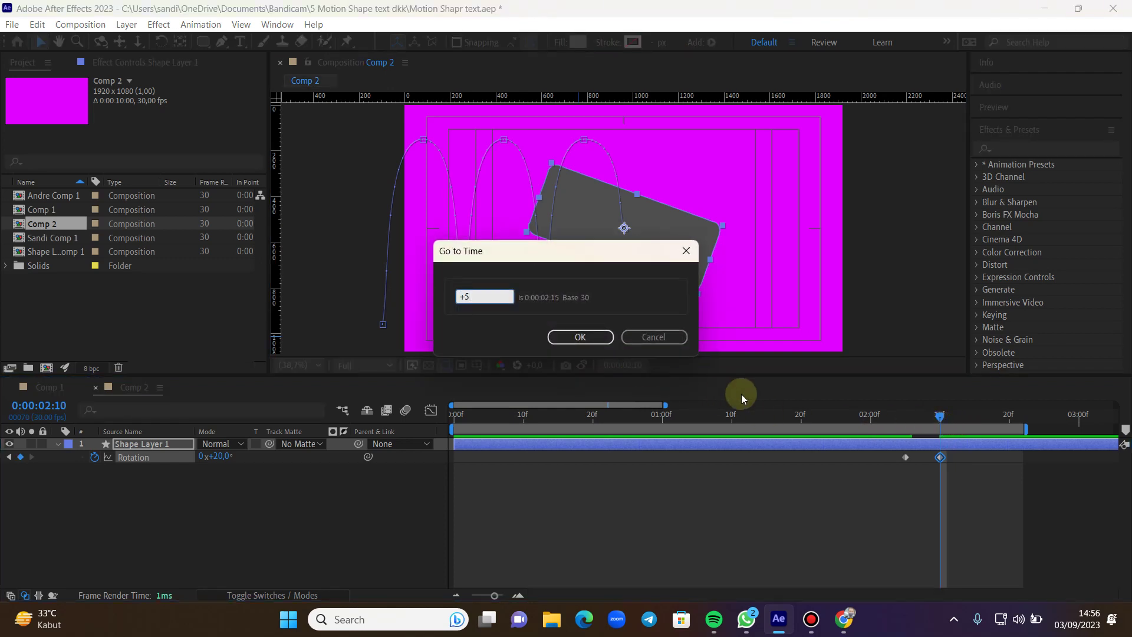
left_click(594, 337)
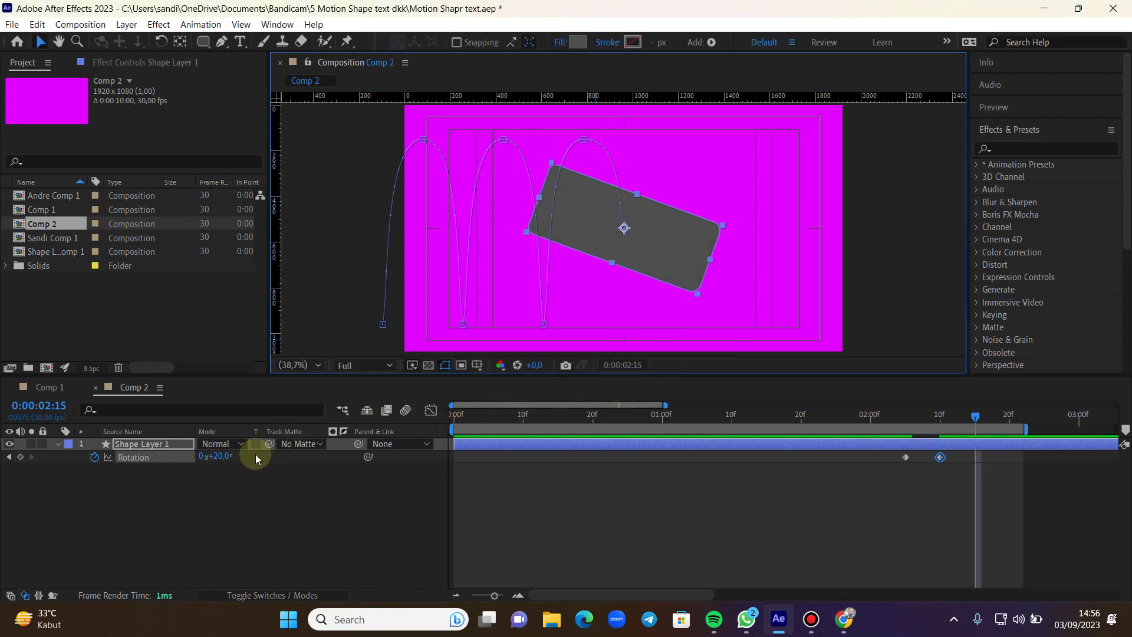
left_click(225, 454)
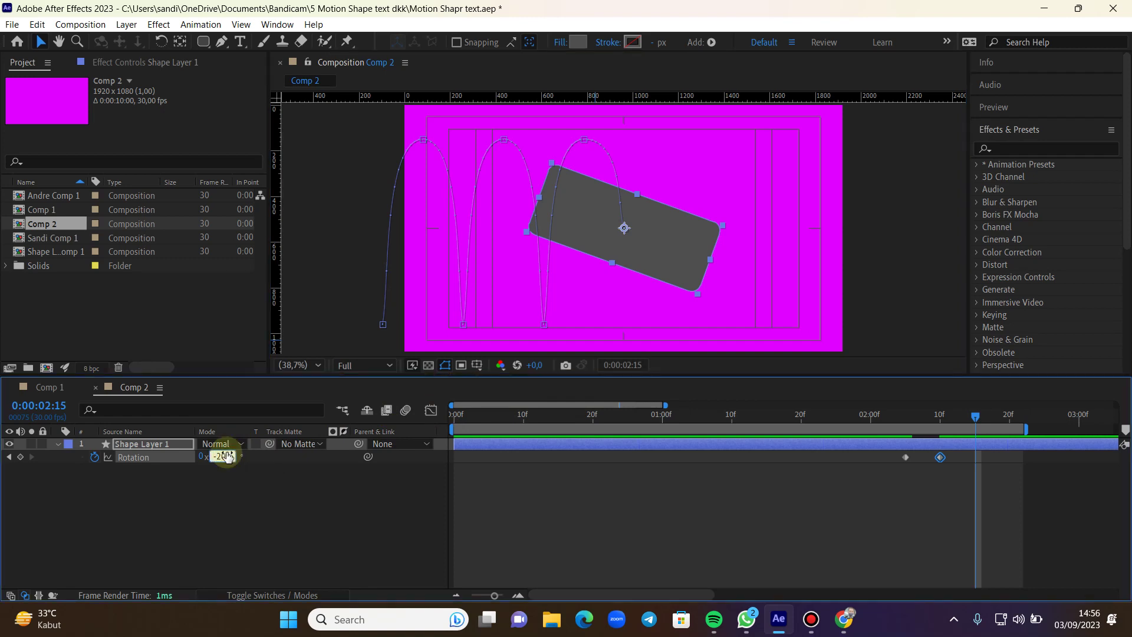
type("-20")
key("Return")
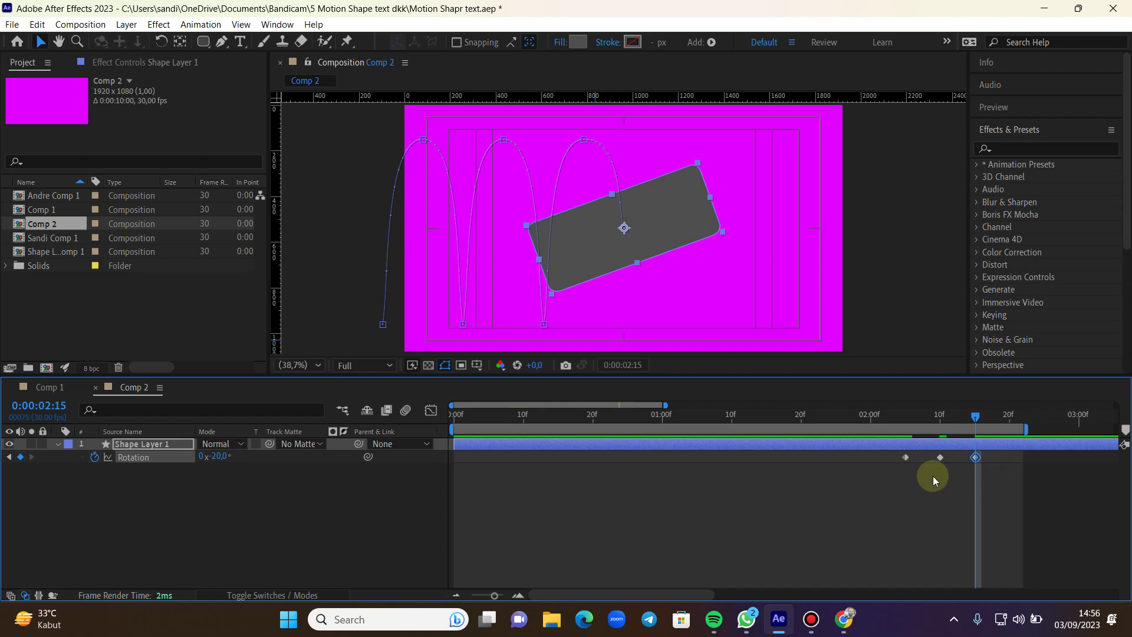
Copy the first Rotation keyframe to 0:00:02:20 to bring the shape back to 0°, and preview the wobble.
left_click(975, 457)
left_click(631, 367)
type("+5")
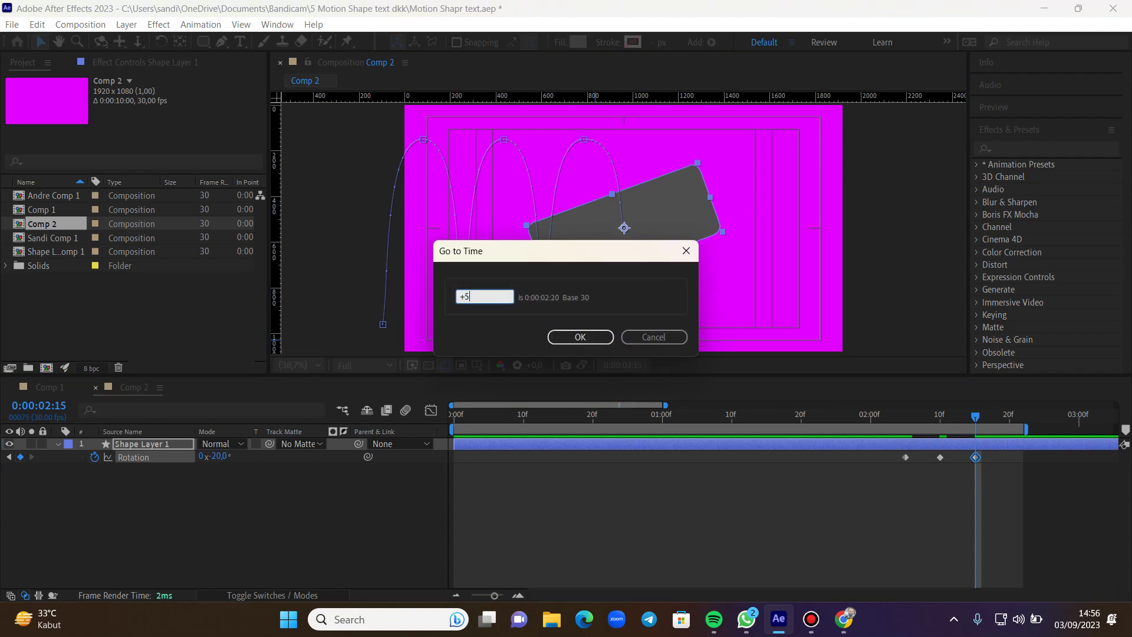
key("Return")
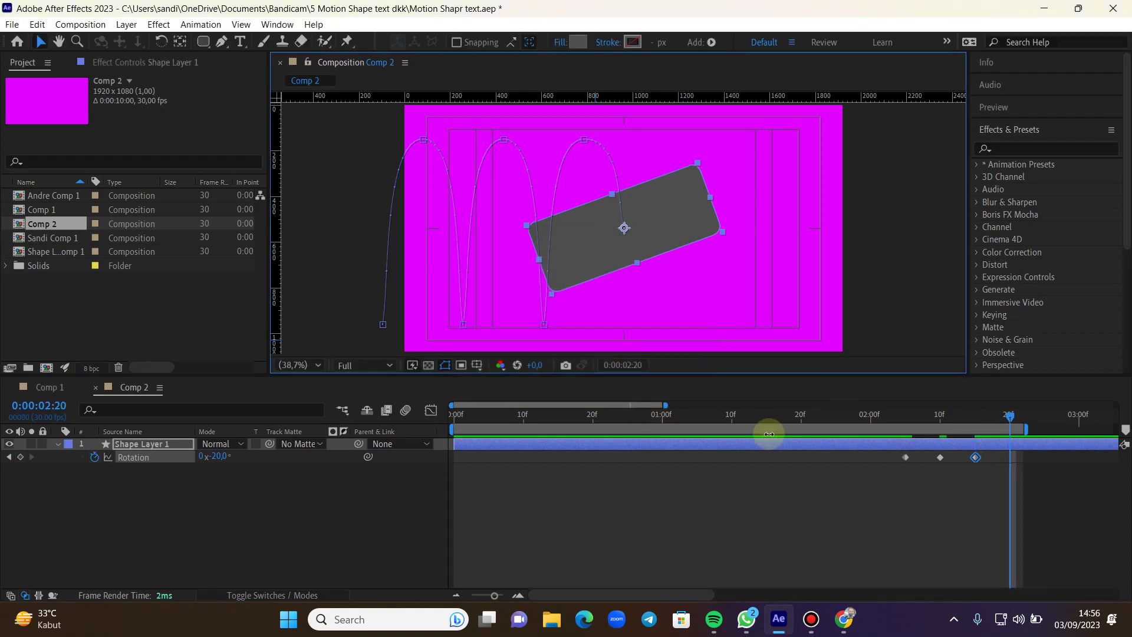
left_click(908, 457)
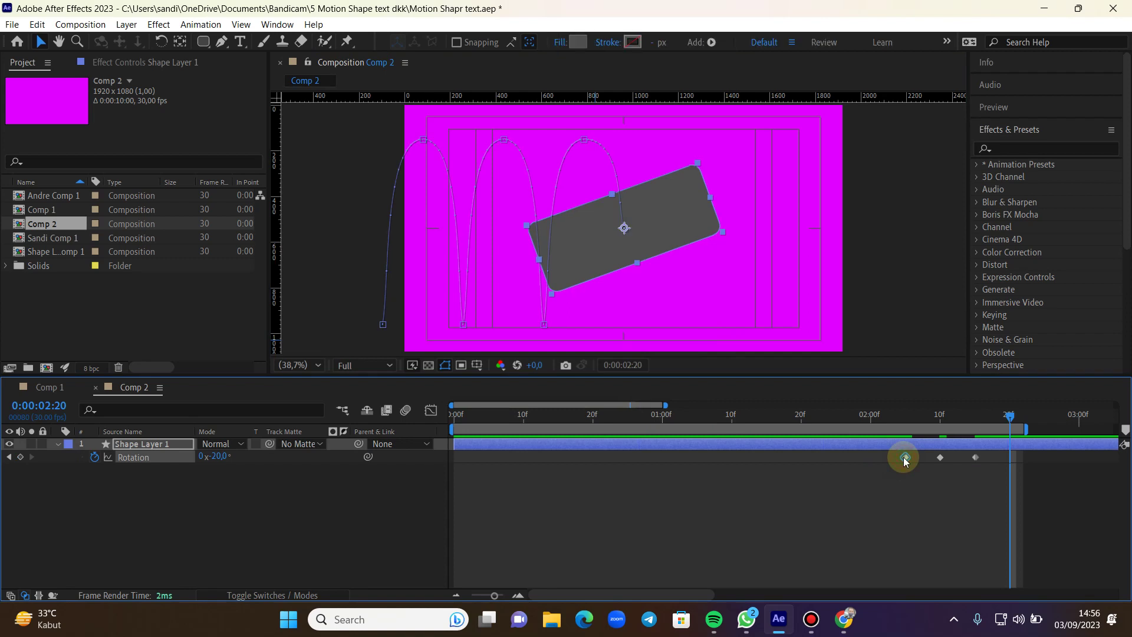
key("ctrl+c")
key("ctrl+v")
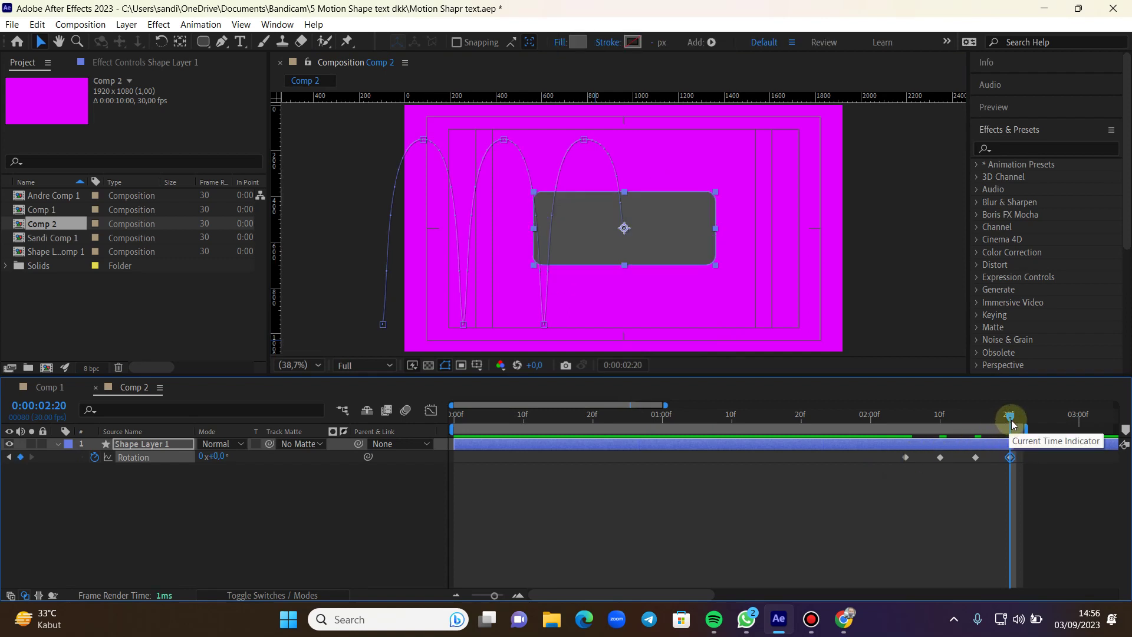
left_click_drag(1010, 417, 883, 424)
key("space")
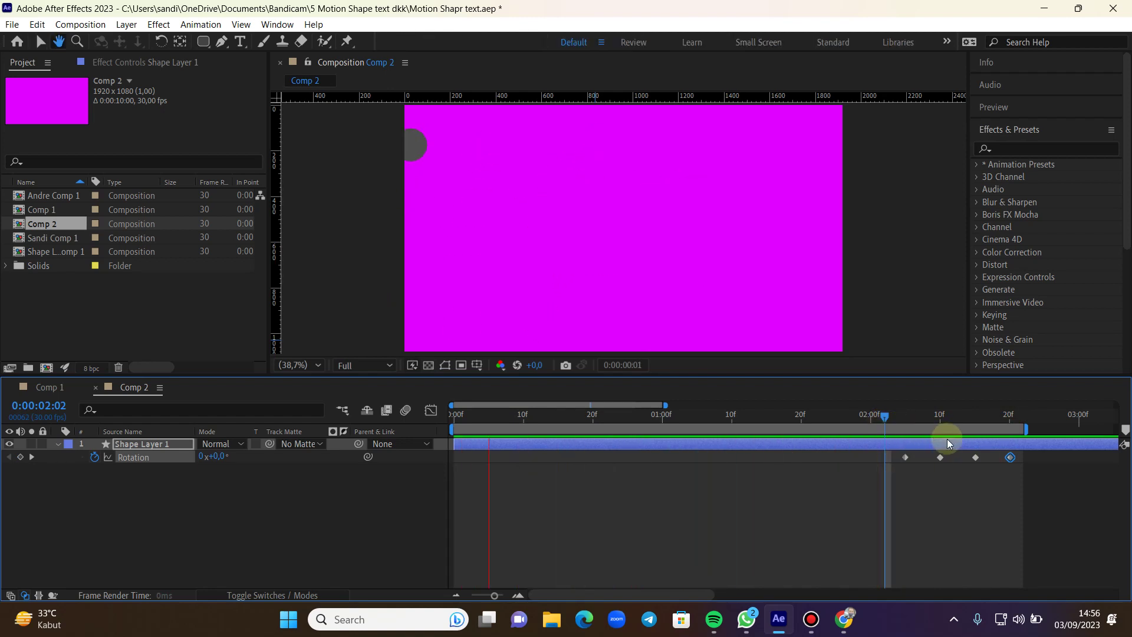
left_click(941, 413)
left_click(860, 413)
key("space")
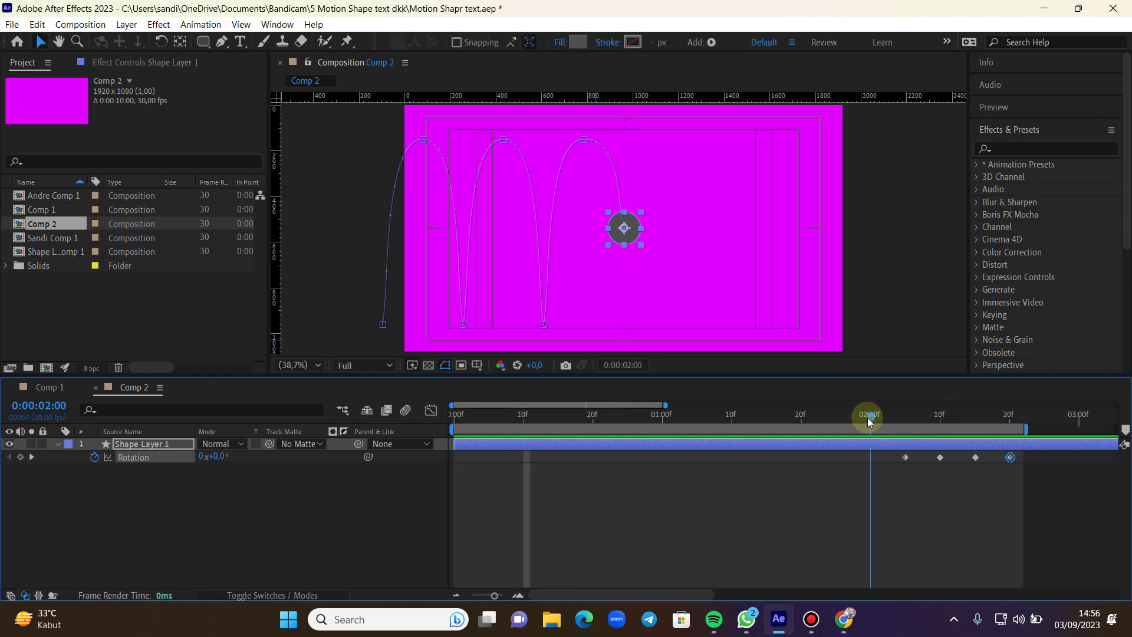
left_click(872, 417)
Compress all four Rotation keyframes proportionally so the last one falls at 0:00:02:10, and preview the faster wobble.
left_click(1031, 458)
left_click_drag(1031, 459, 897, 458)
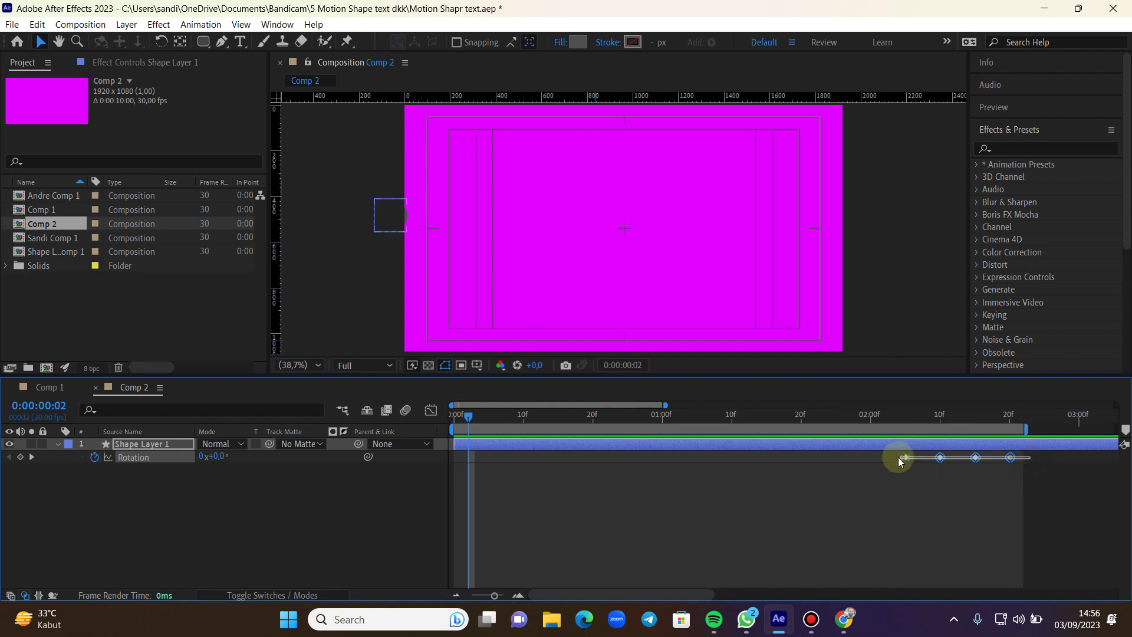
left_click_drag(1010, 462, 940, 462)
left_click_drag(894, 418, 887, 417)
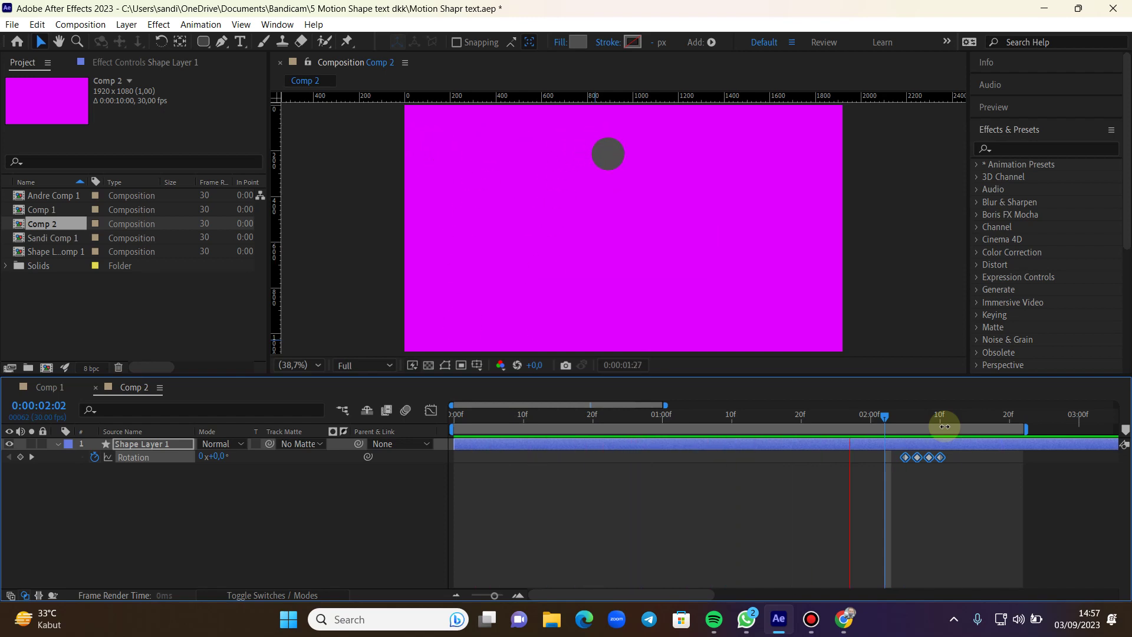
left_click(947, 420)
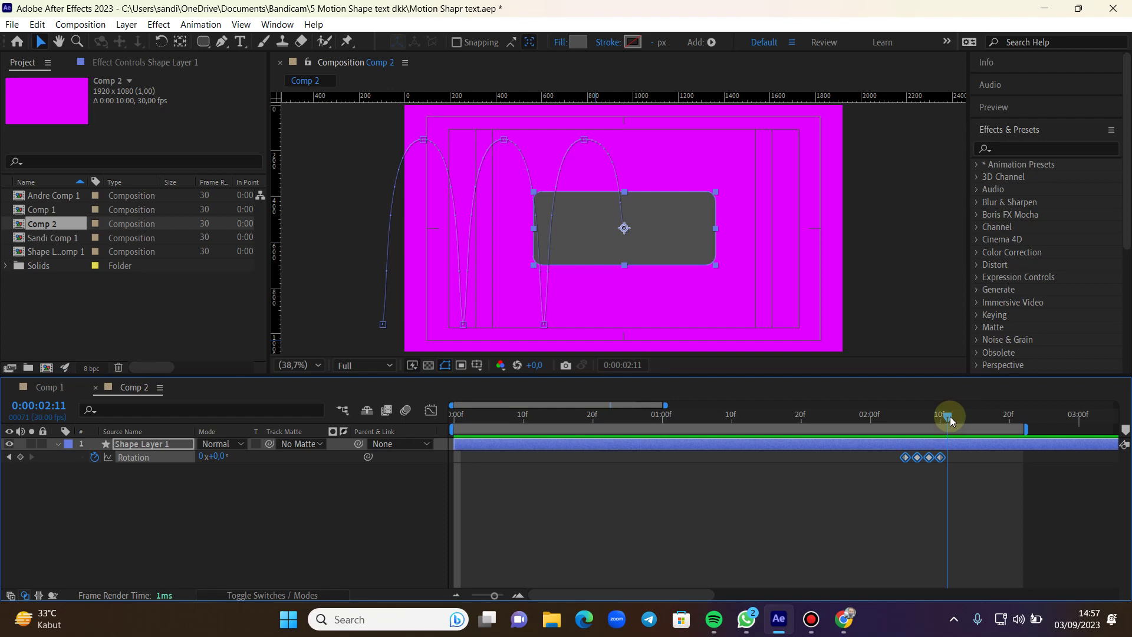
Set Shape Layer 1's Rotation to 1x+180° at 0:00:02:15, five frames after the wobble ends, and preview the spin.
mouse_move(949, 416)
left_mouse_down()
mouse_move(941, 420)
mouse_move(996, 427)
mouse_move(954, 420)
left_mouse_up()
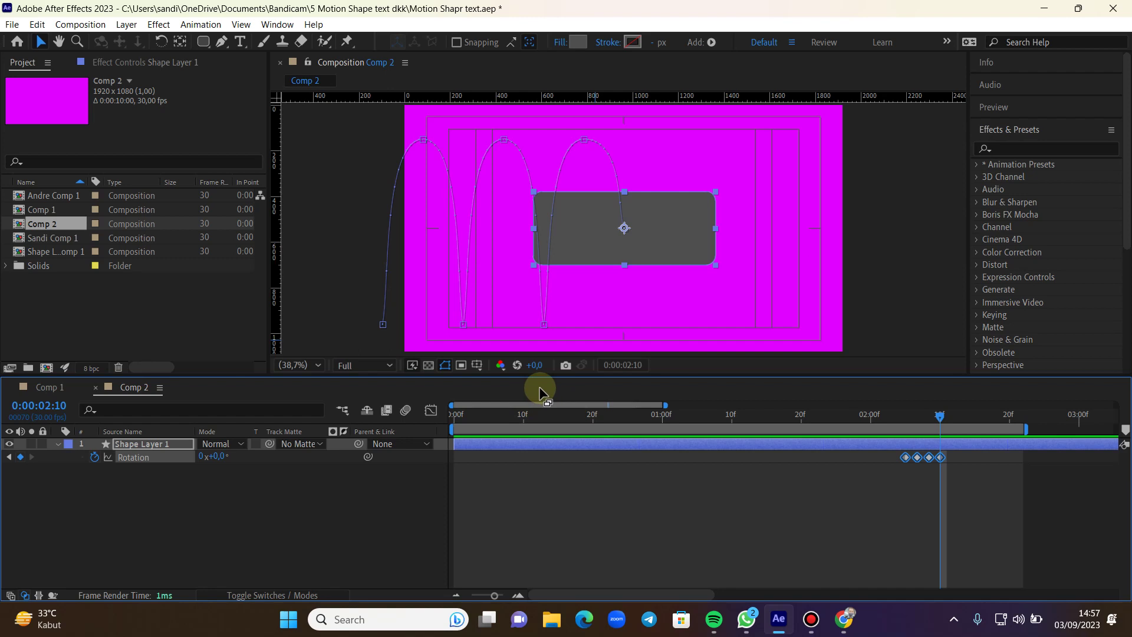
left_click(631, 367)
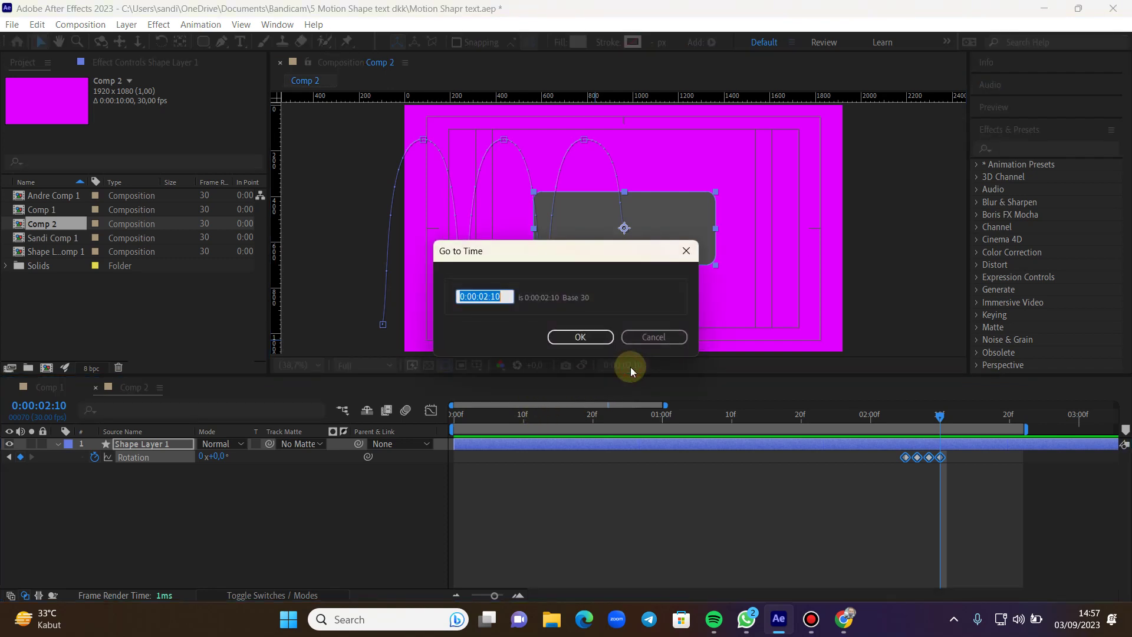
type("+5")
key("Return")
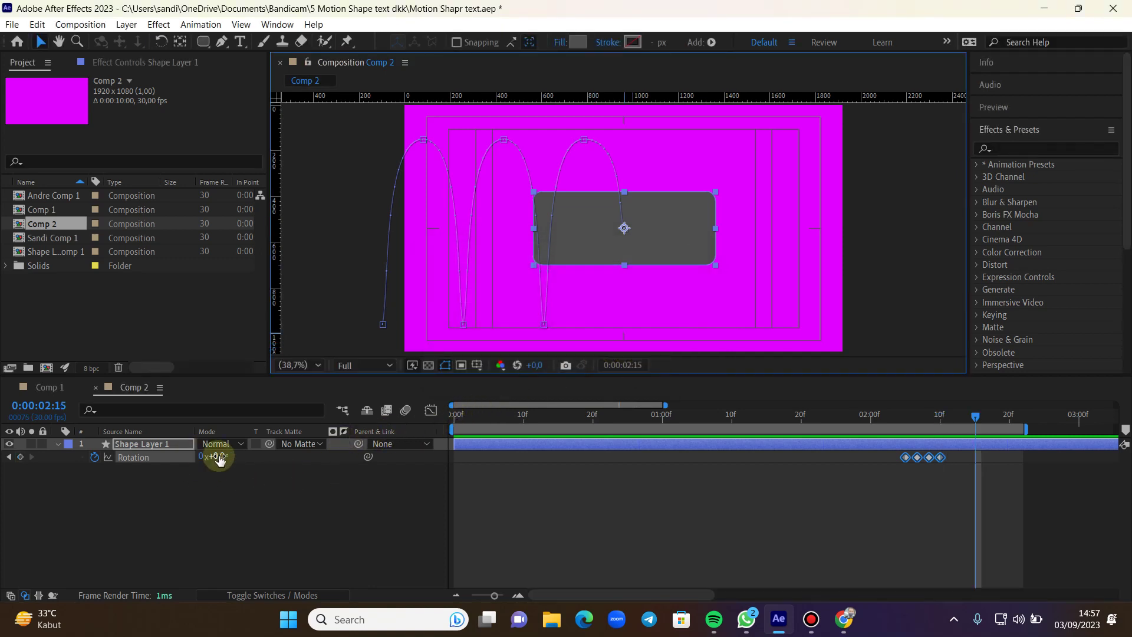
left_click_drag(220, 456, 613, 460)
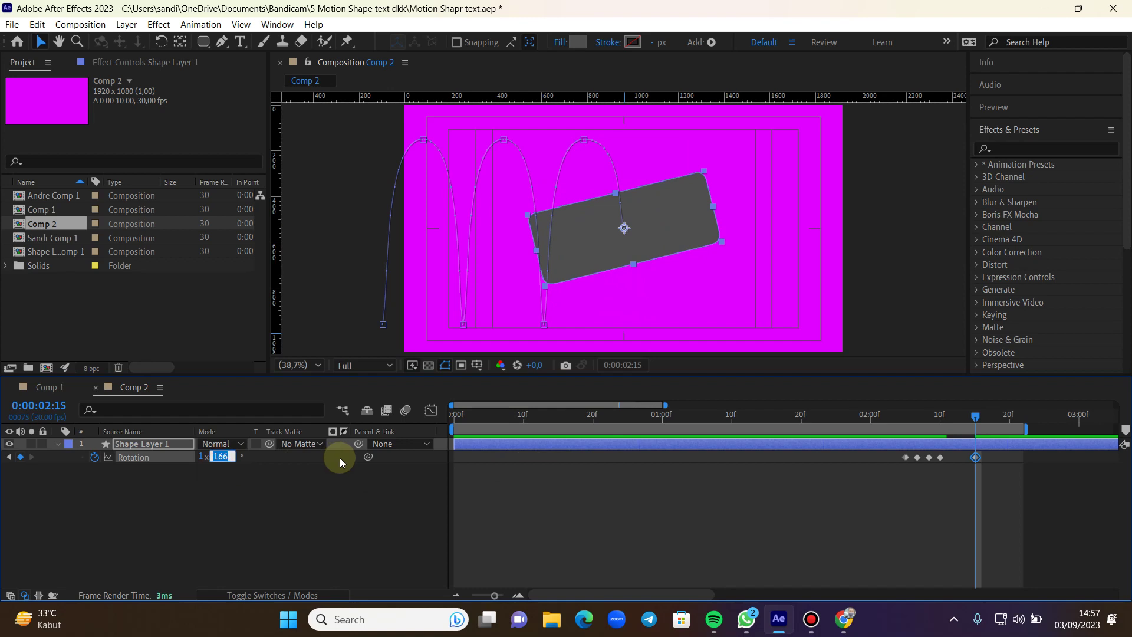
type("180")
key("Return")
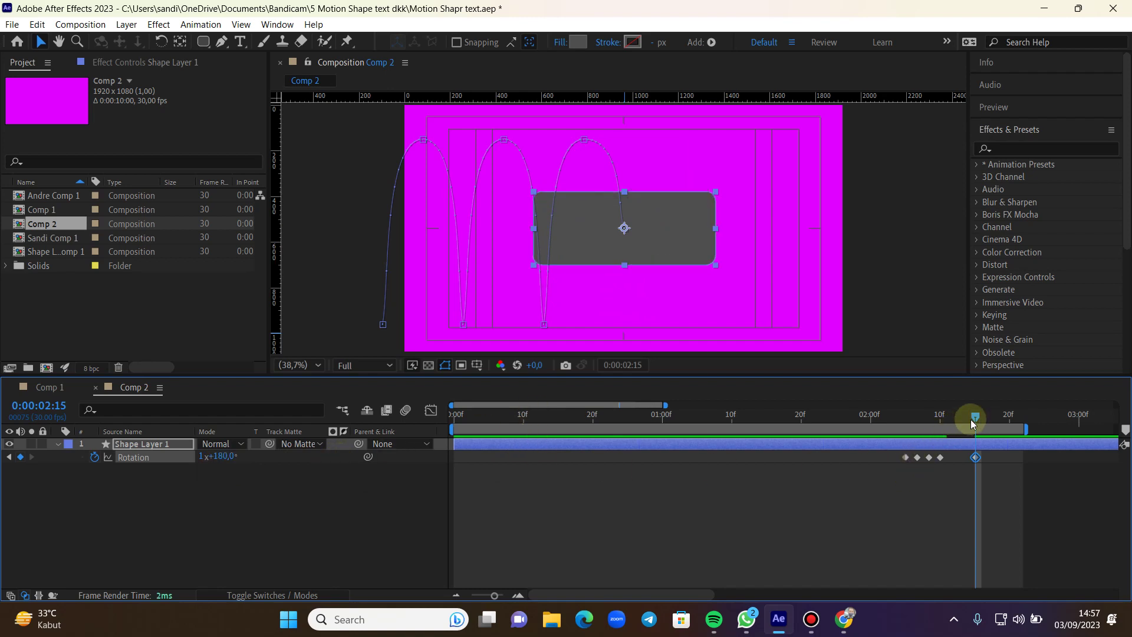
left_click_drag(971, 422, 884, 415)
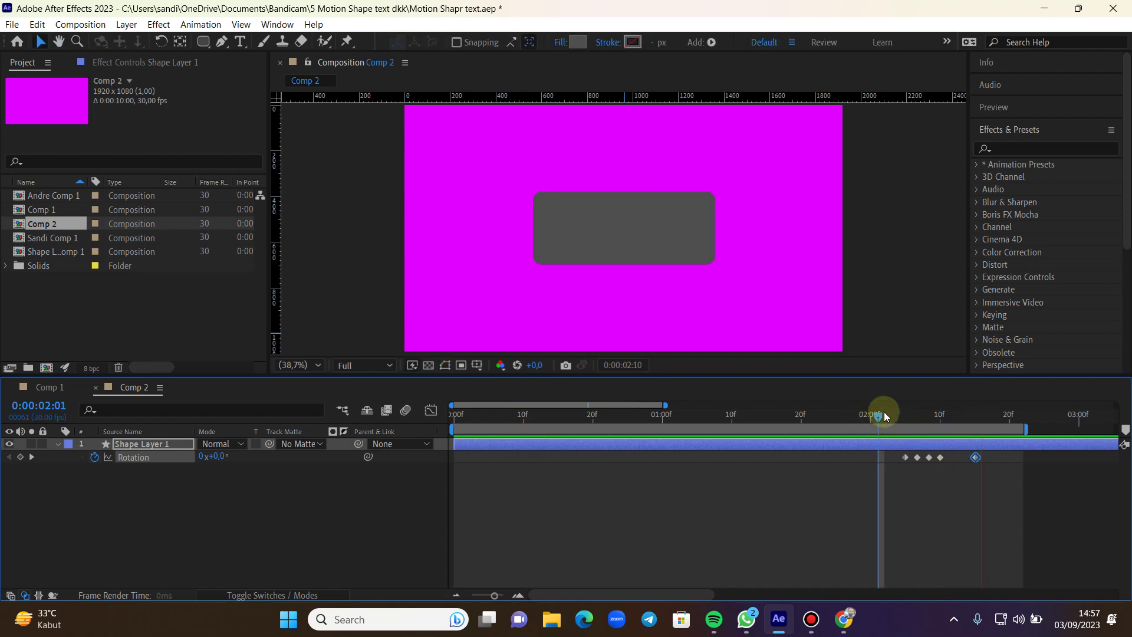
left_click(988, 417)
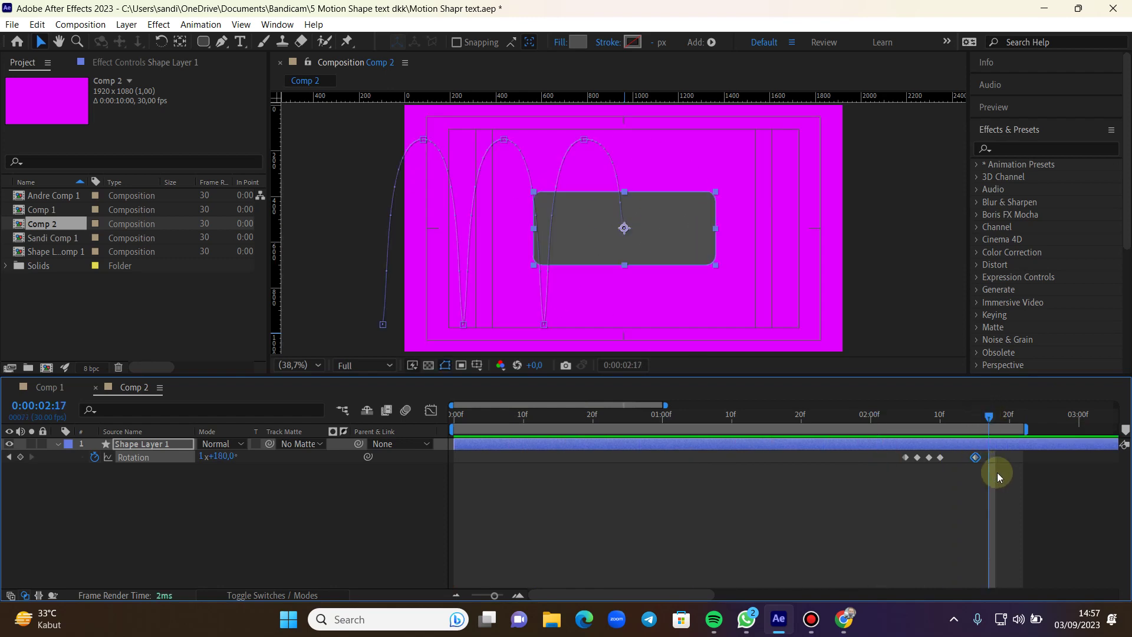
Apply Easy Ease to all five Rotation keyframes and preview the animation.
left_click_drag(997, 472, 895, 458)
key("F9")
left_click_drag(989, 416, 876, 425)
key("space")
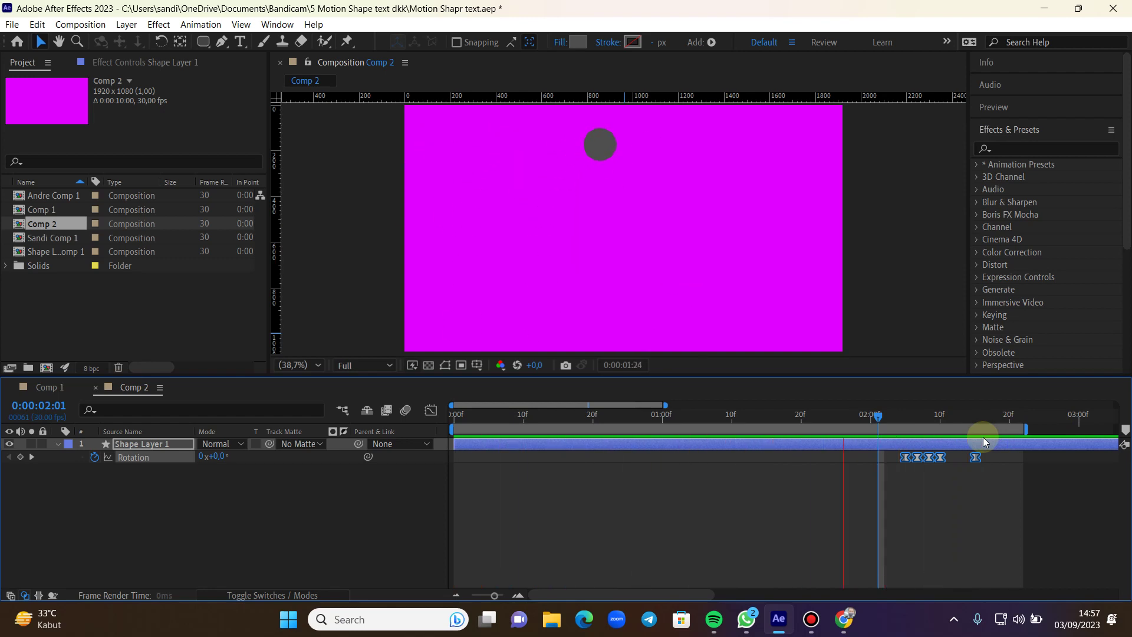
key("space")
left_click_drag(967, 416, 974, 419)
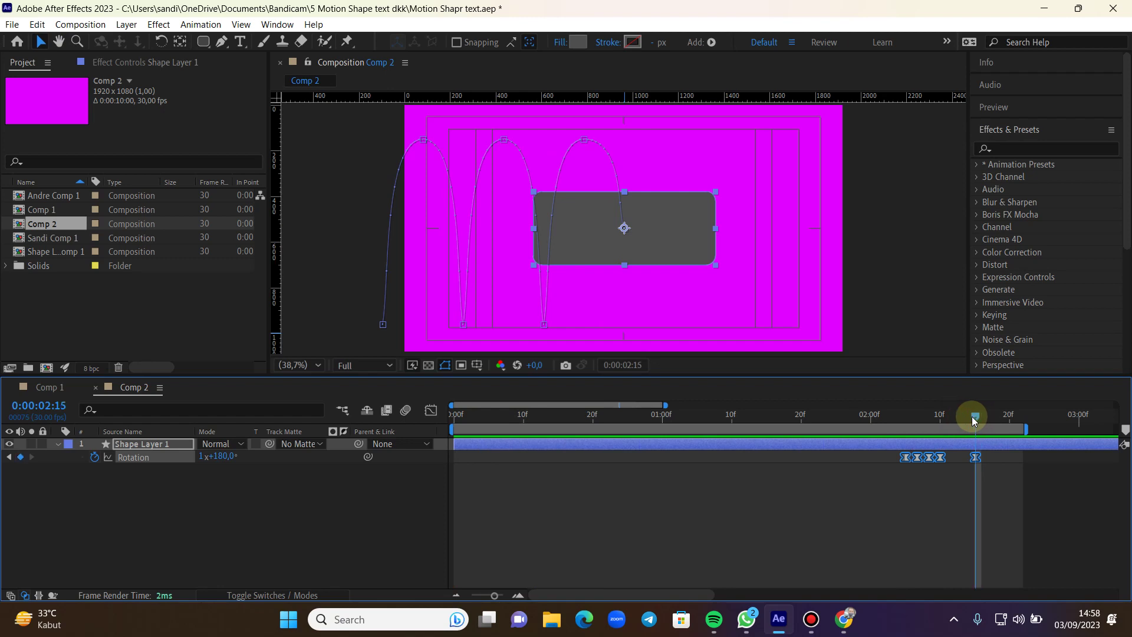
key("space")
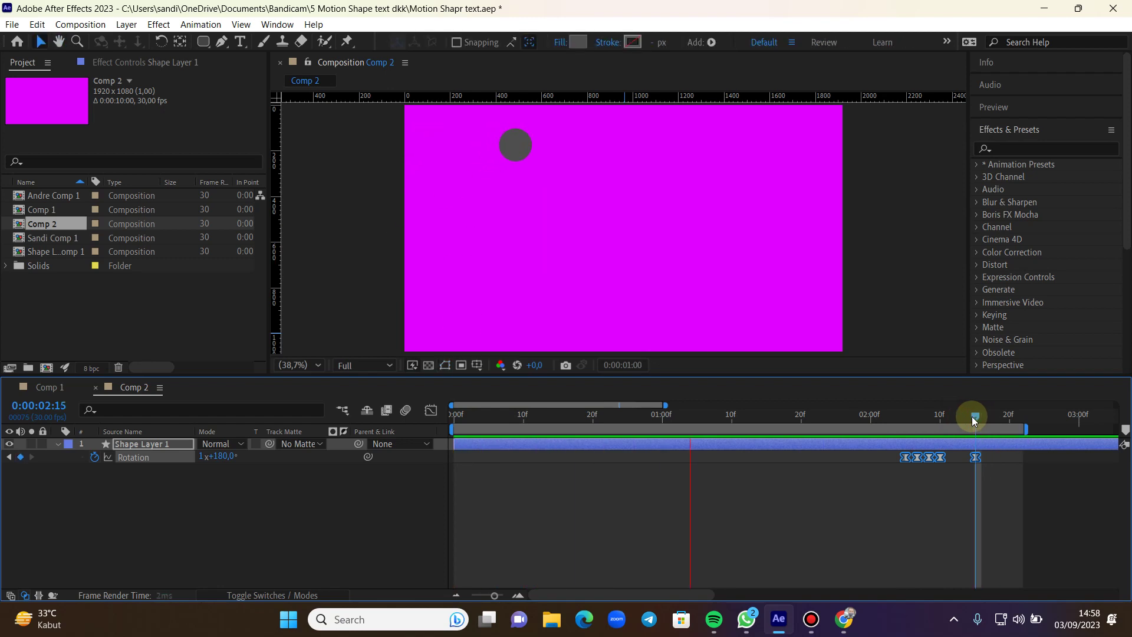